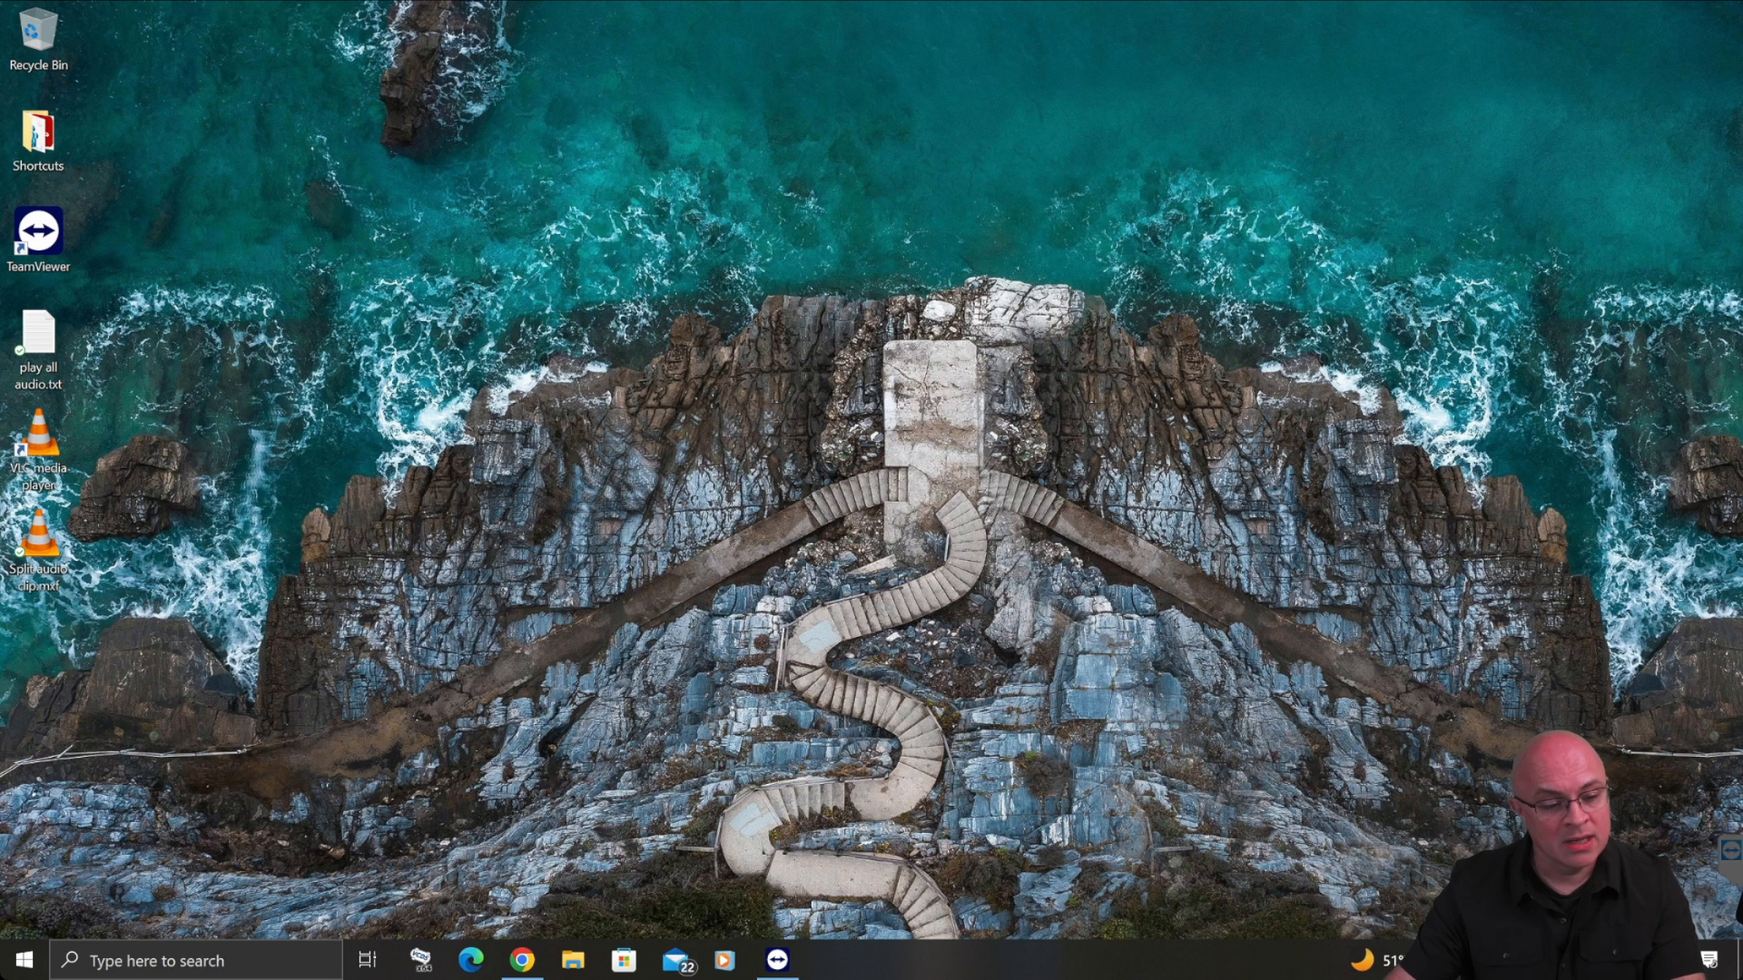
# - Play Split audio clip.mxf in VLC, switch its audio to Track 2 to compare the tracks, and close the player
pyautogui.doubleClick(38, 545)
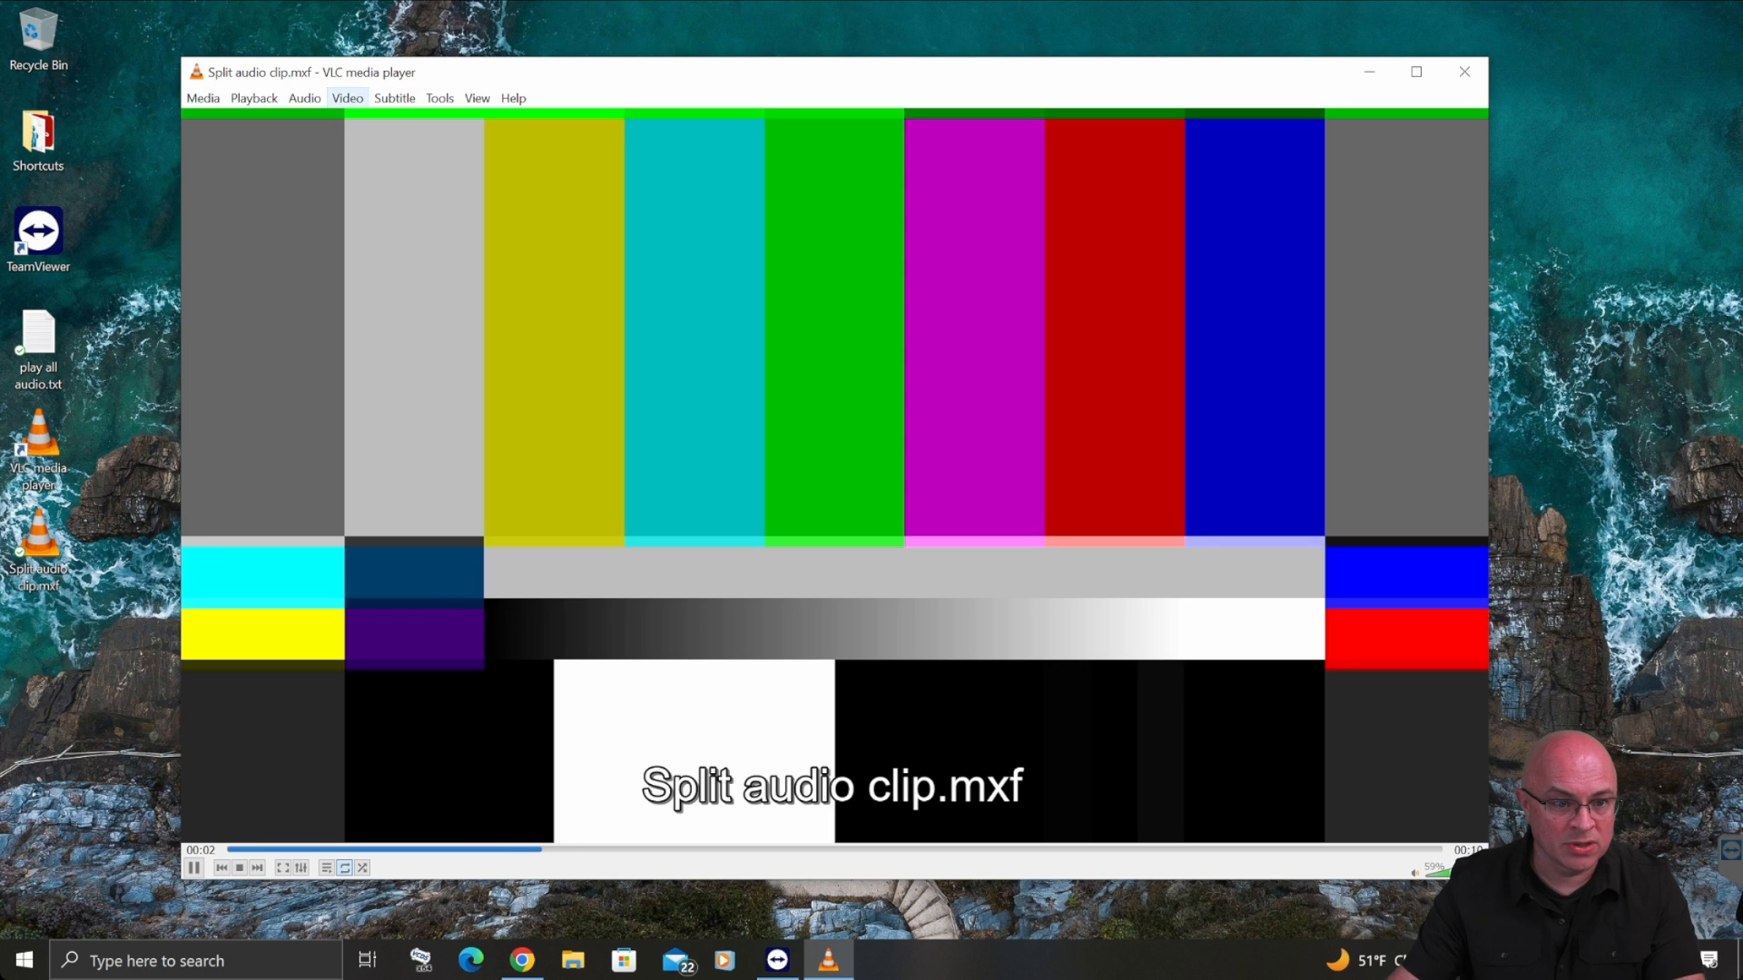
pyautogui.click(305, 98)
pyautogui.moveTo(345, 120)
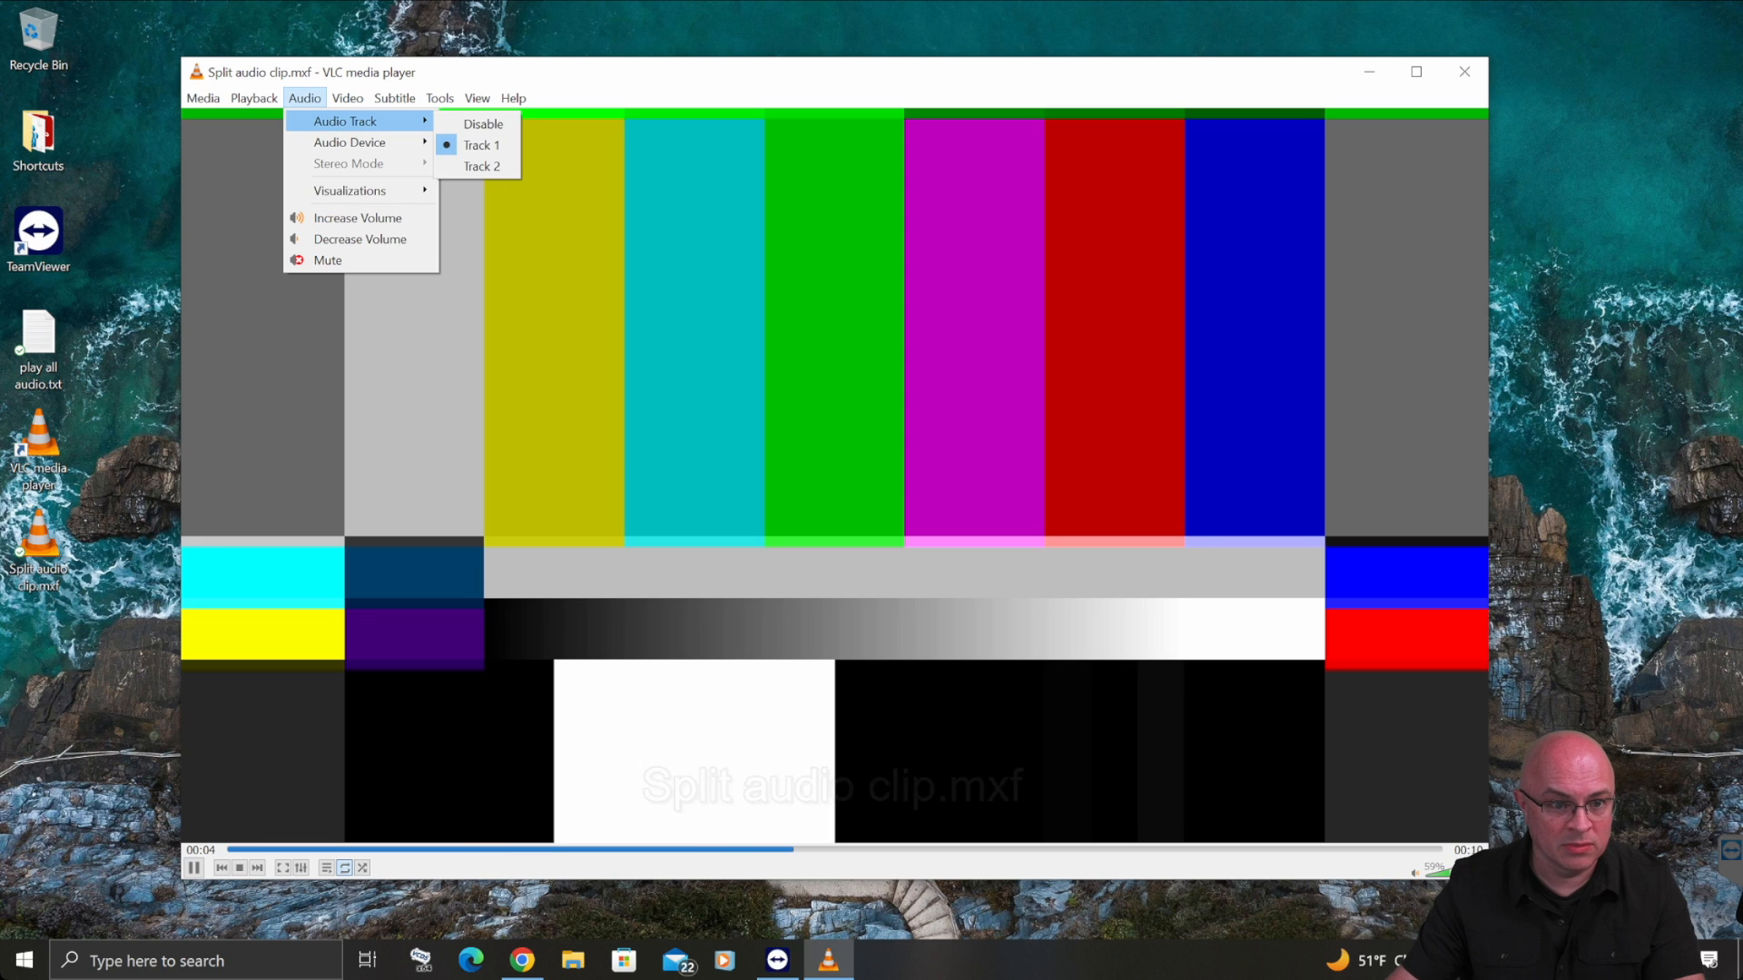
pyautogui.click(481, 166)
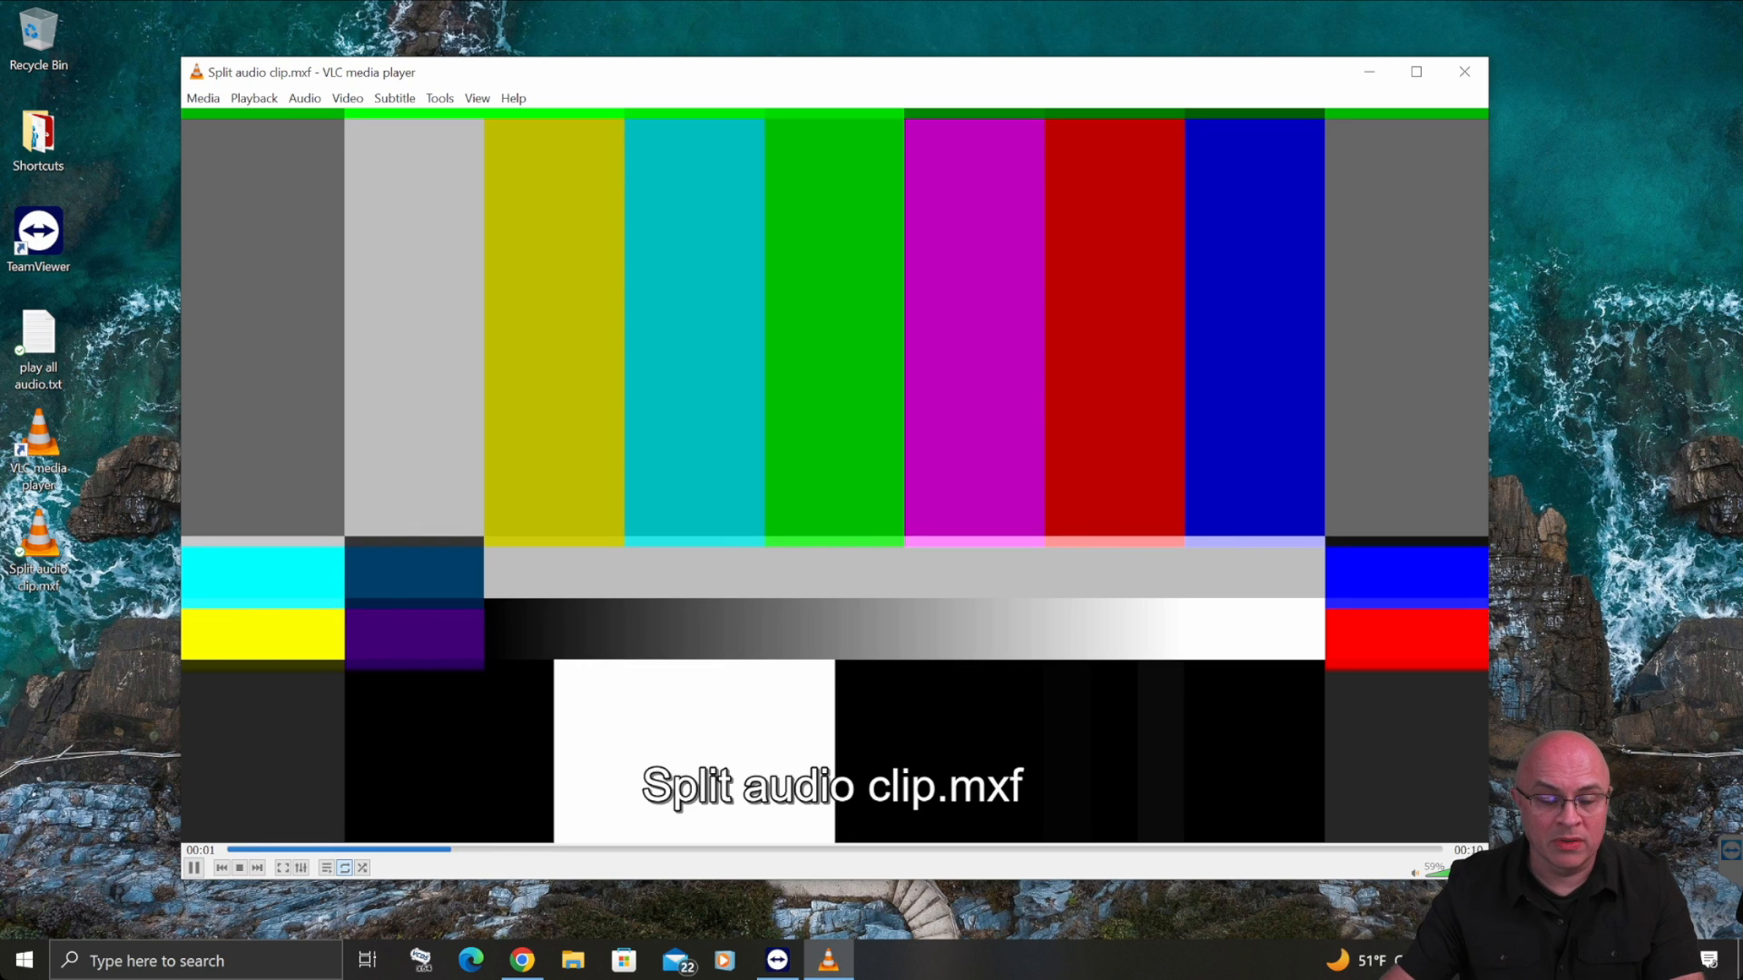
pyautogui.press('space')
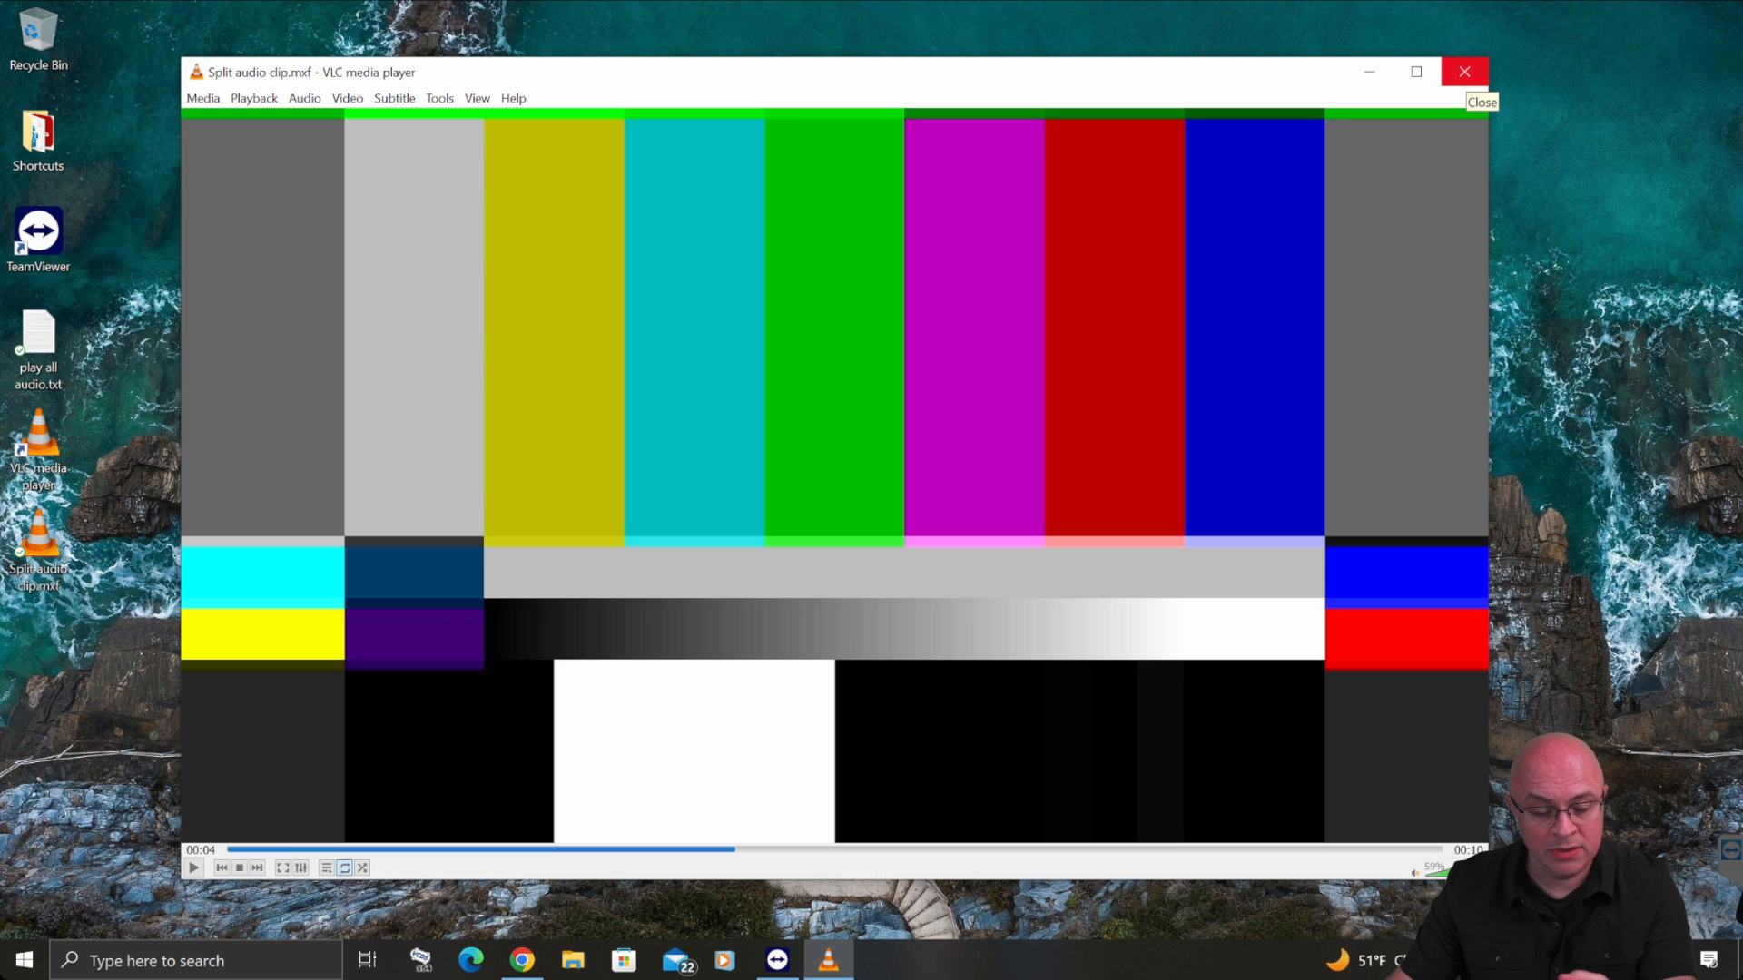
pyautogui.click(1464, 71)
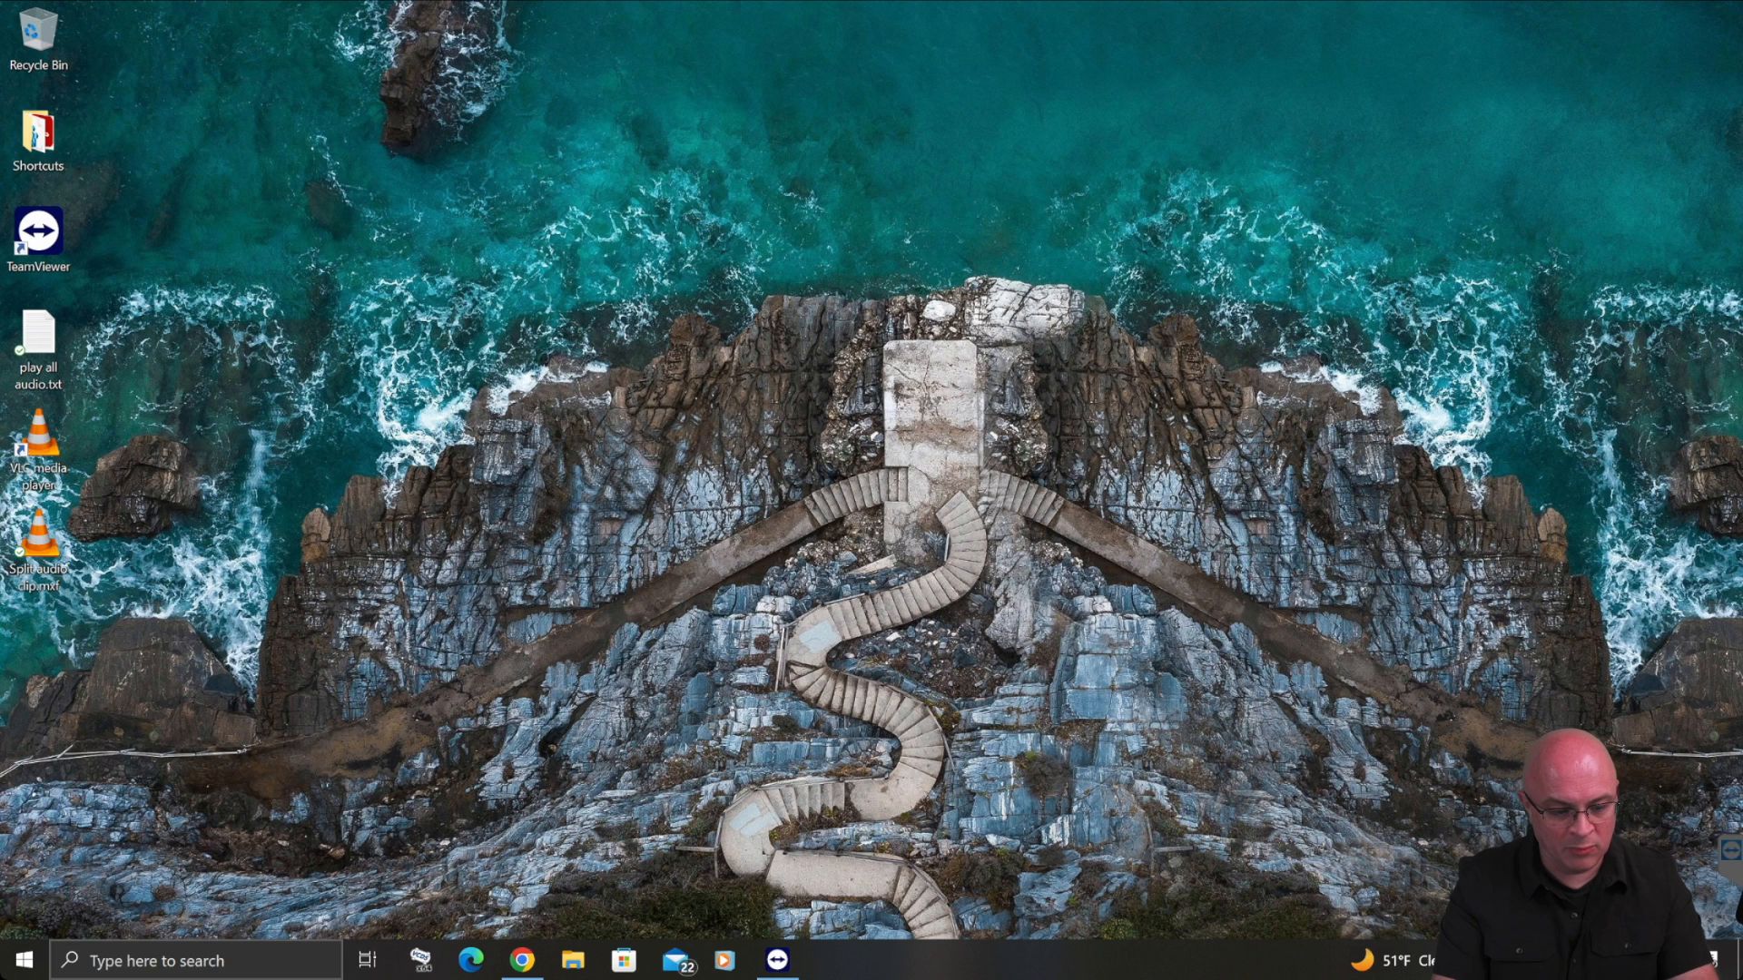
# - Open Registry Editor (regedit) from Windows search and allow it to make changes to the device
pyautogui.click(196, 960)
pyautogui.write('reg')
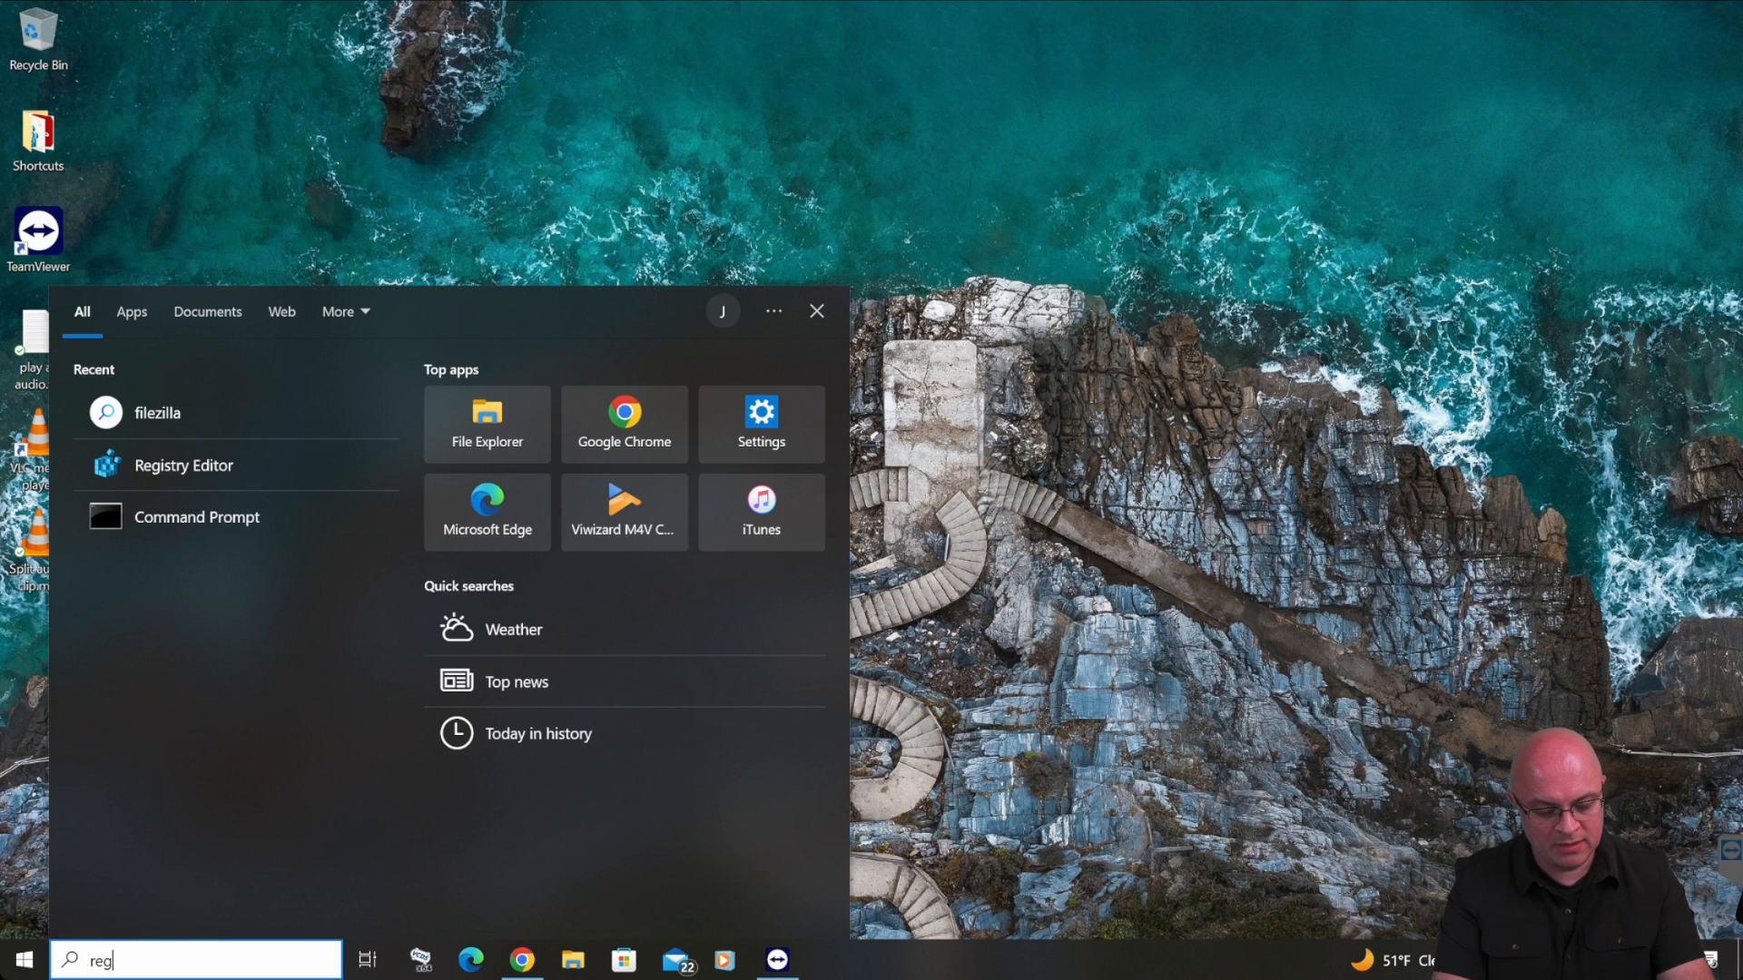
pyautogui.write('edit')
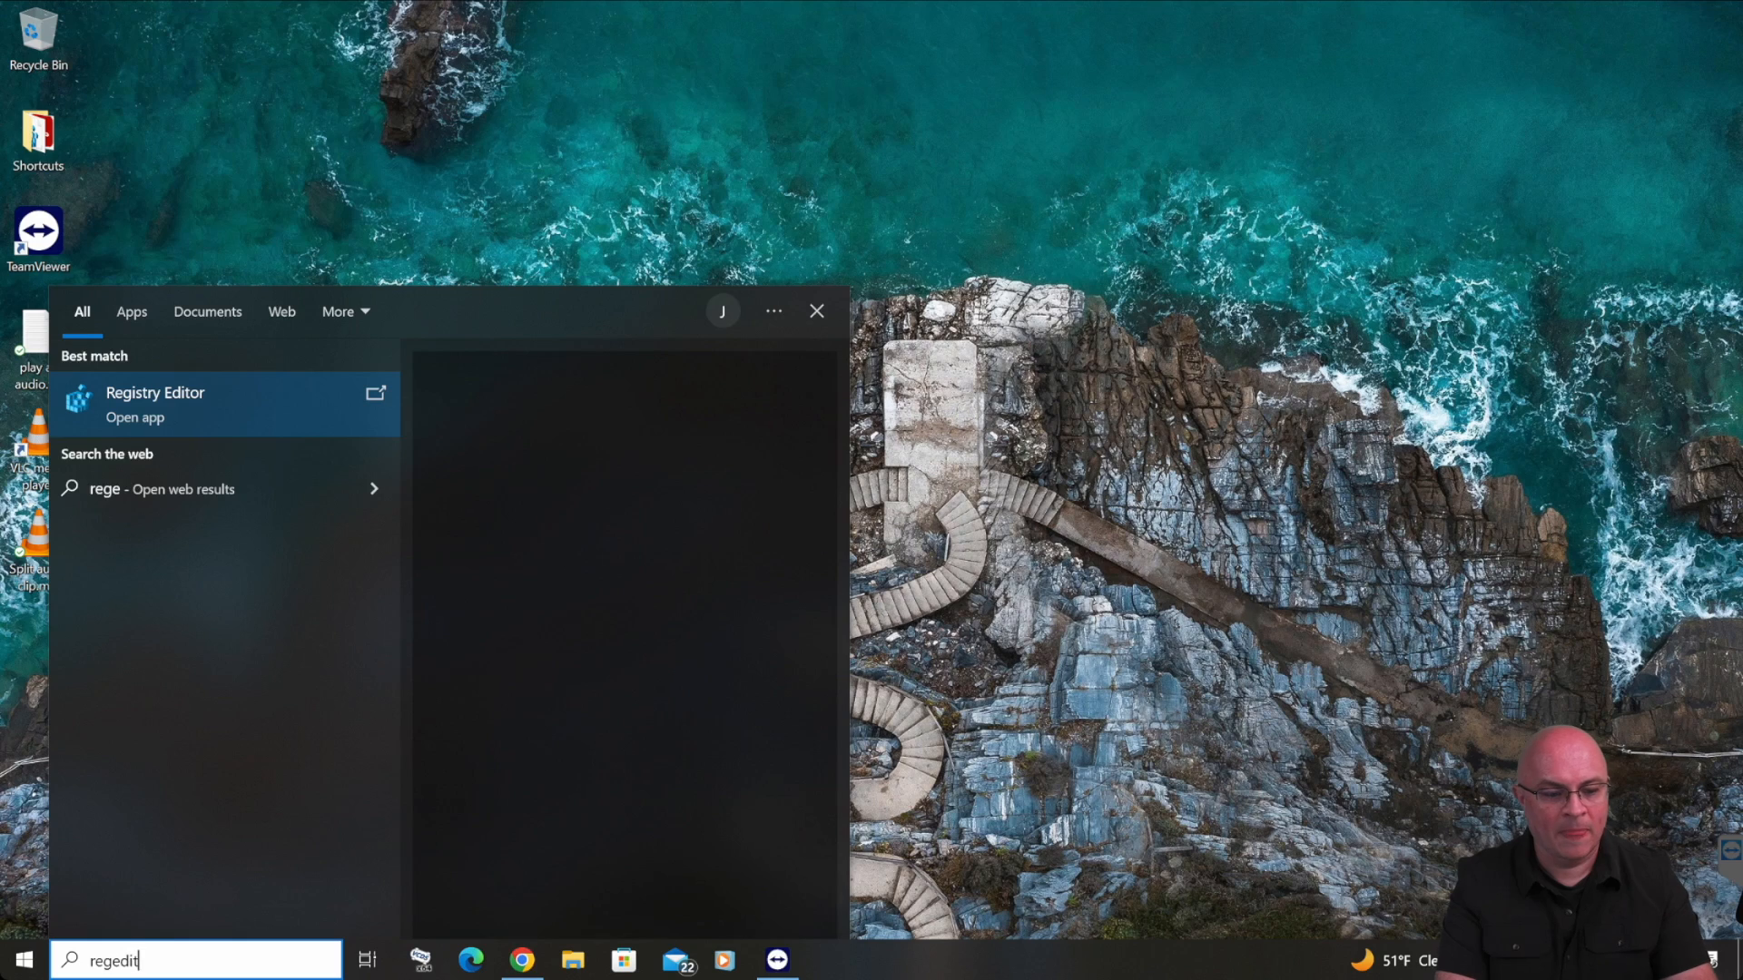
pyautogui.press('Return')
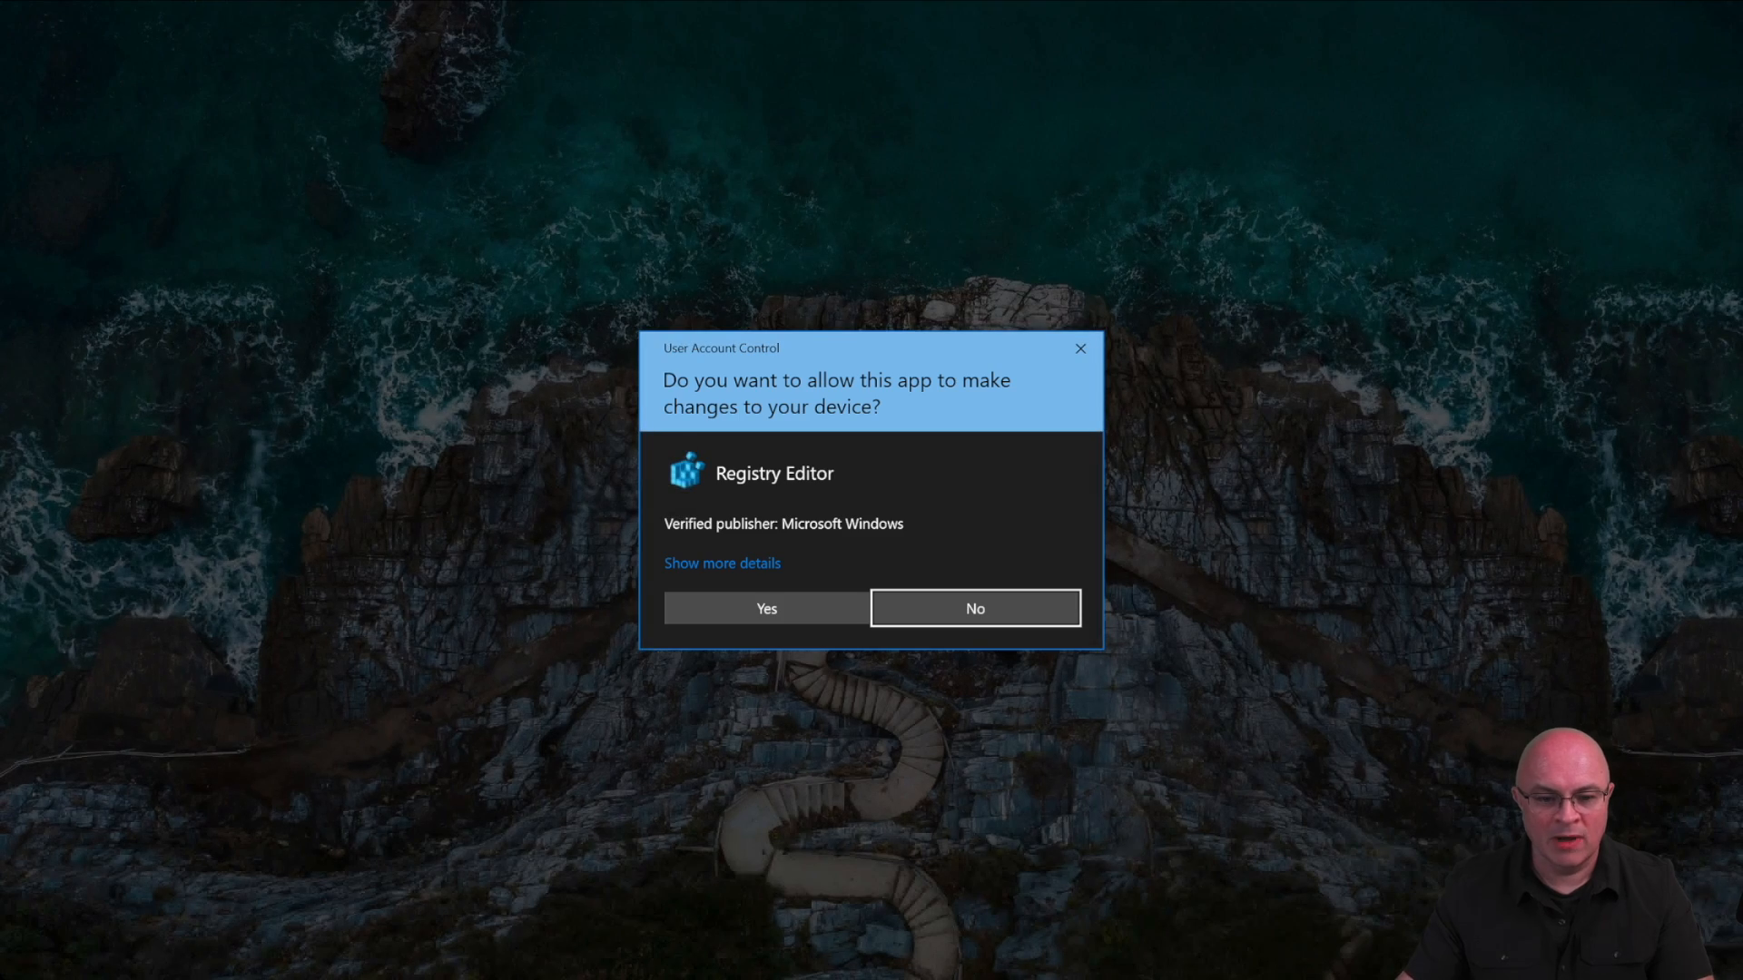
pyautogui.press('Left')
pyautogui.press('Return')
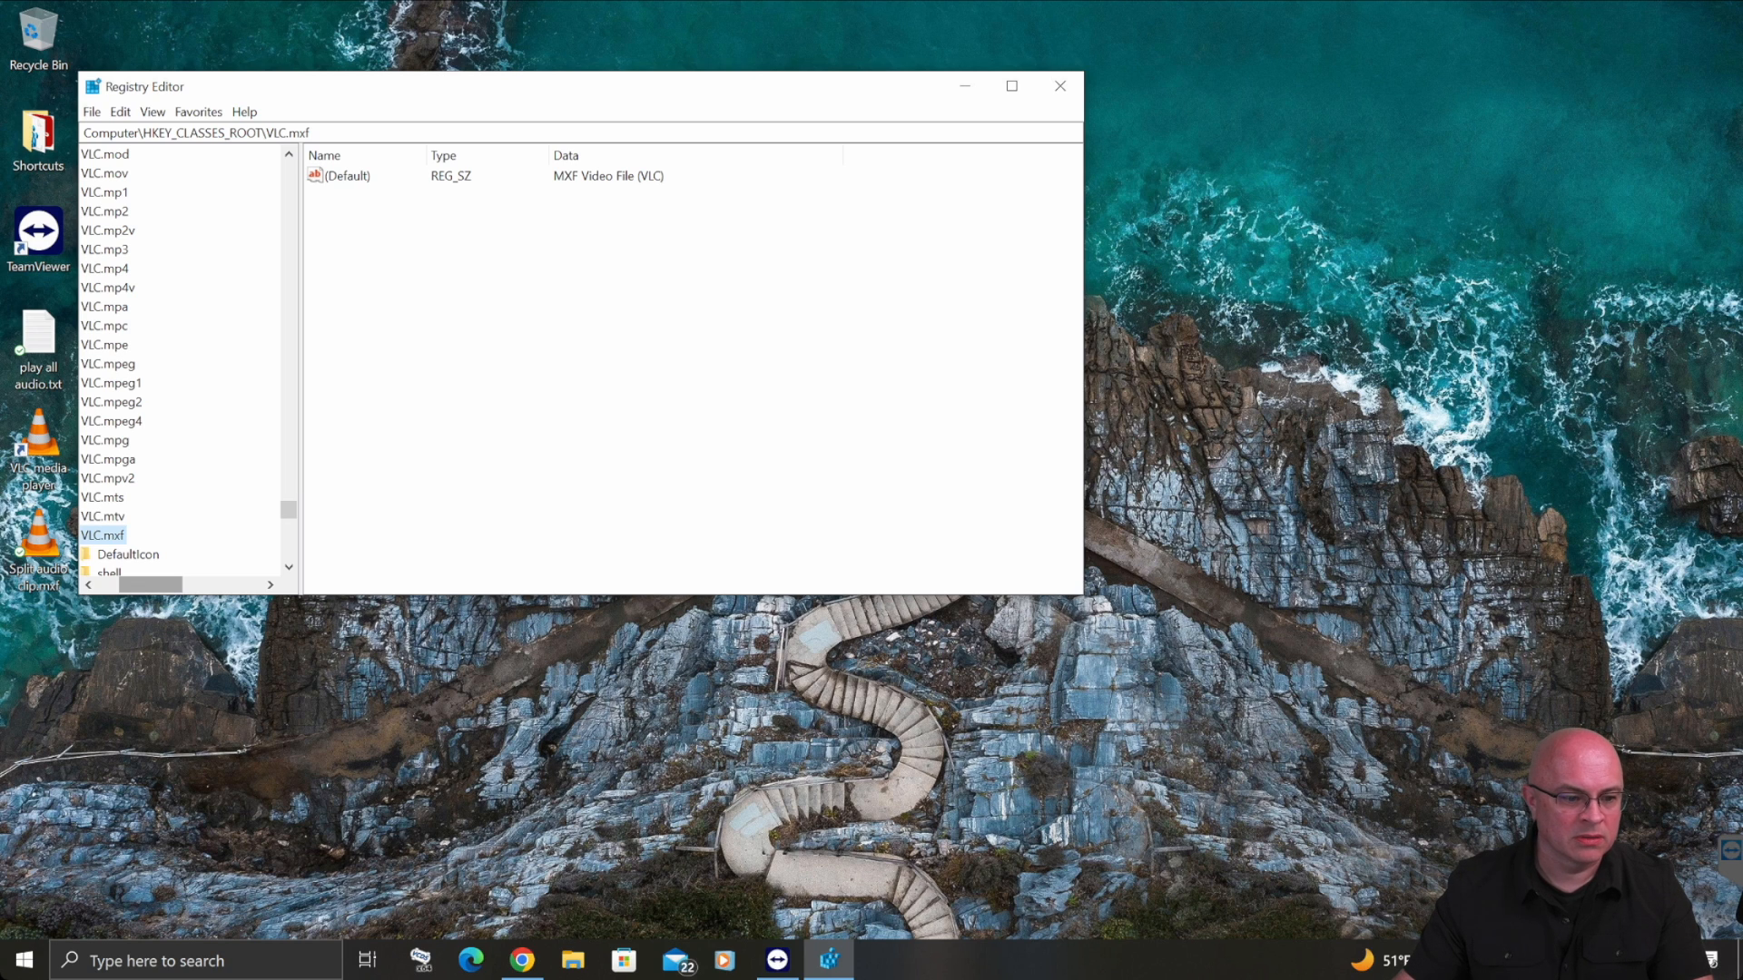
# - Locate and select the VLC.mxf key under HKEY_CLASSES_ROOT, with its subkeys collapsed
pyautogui.moveTo(150, 585); pyautogui.dragTo(127, 585)
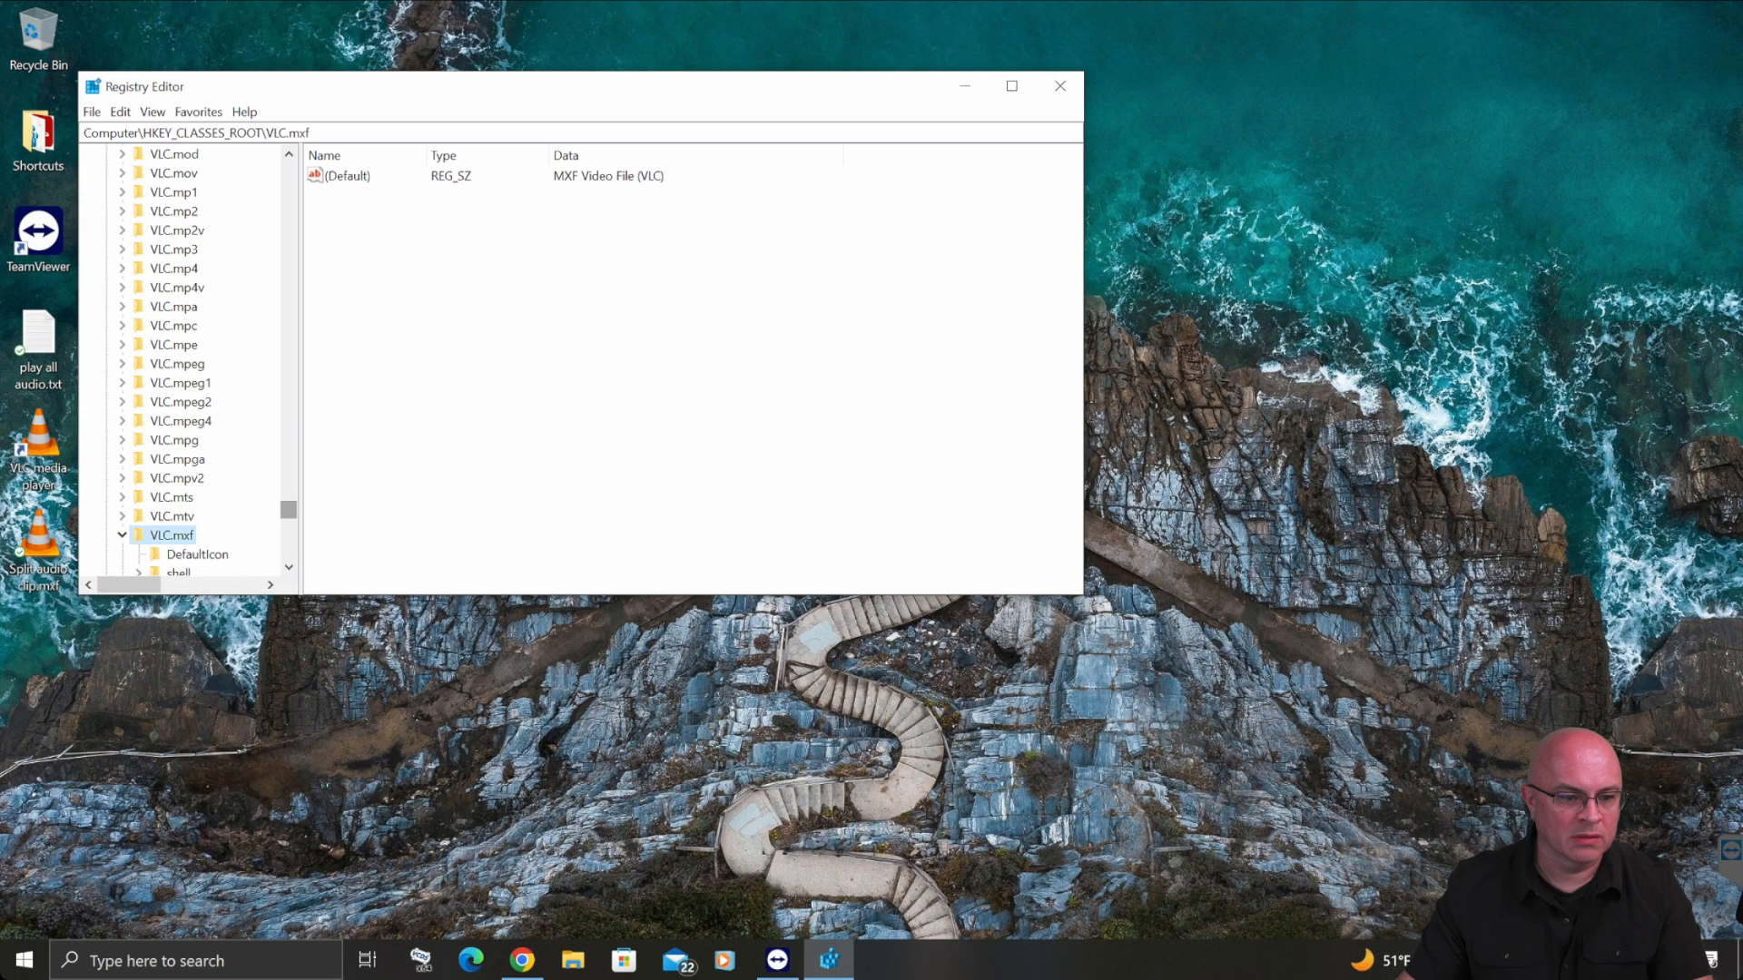
pyautogui.moveTo(289, 510); pyautogui.dragTo(289, 171)
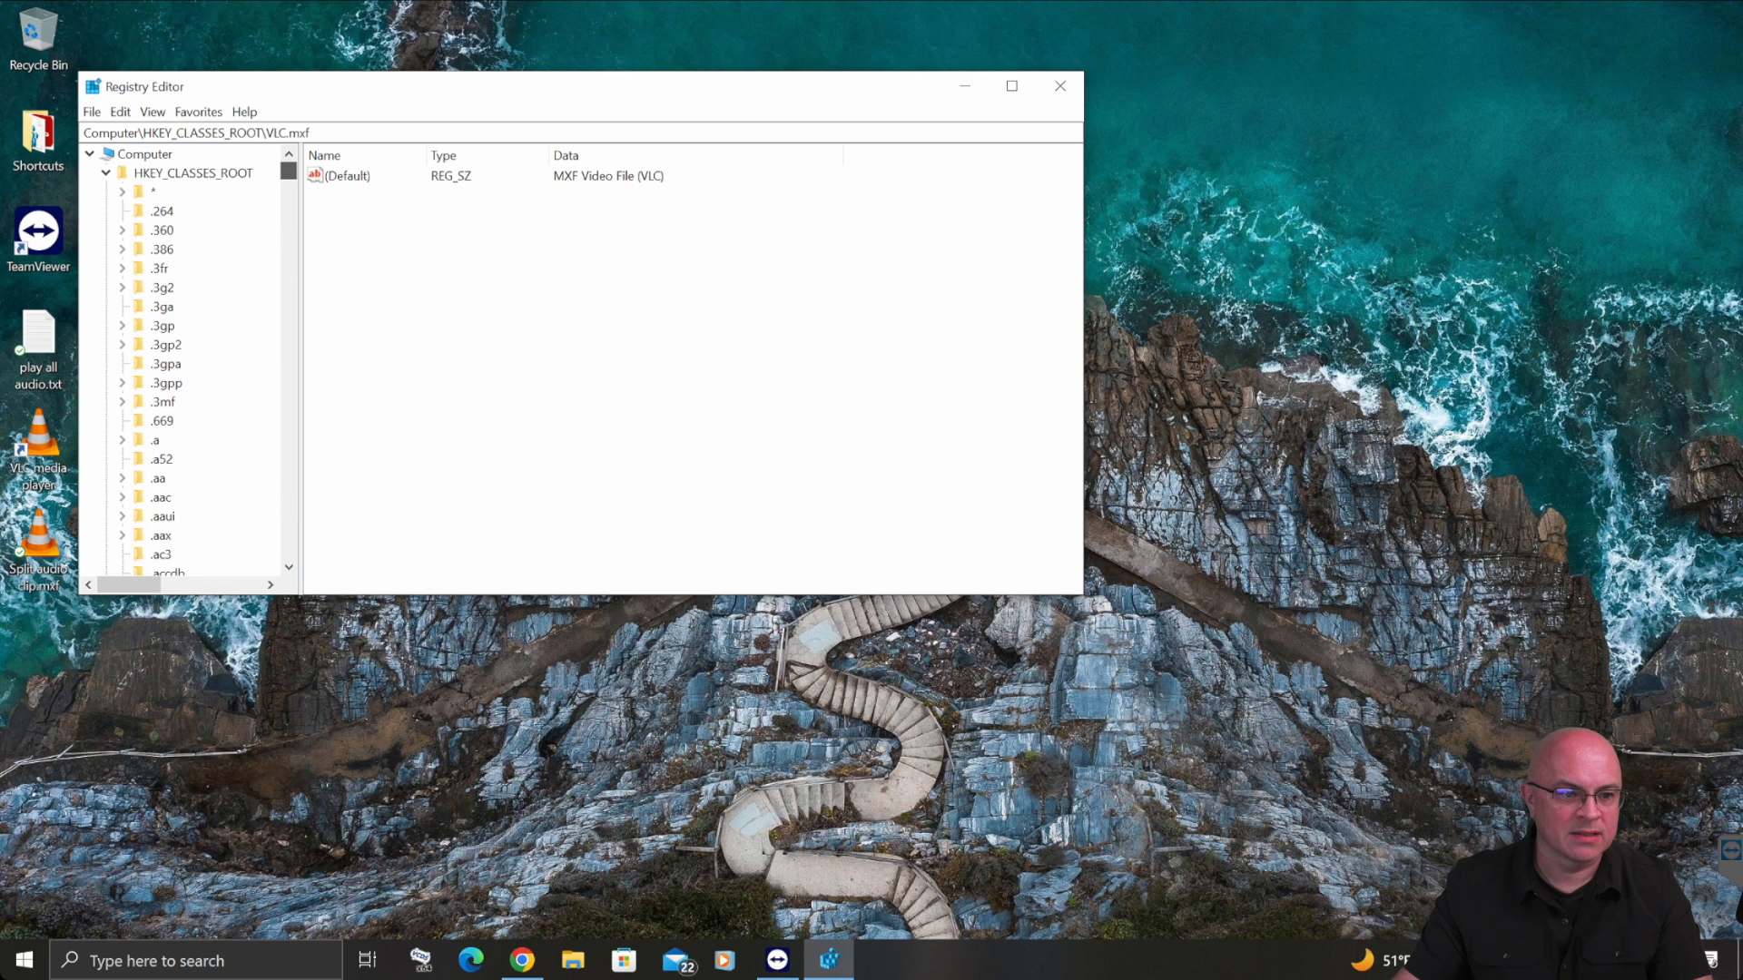
pyautogui.click(106, 172)
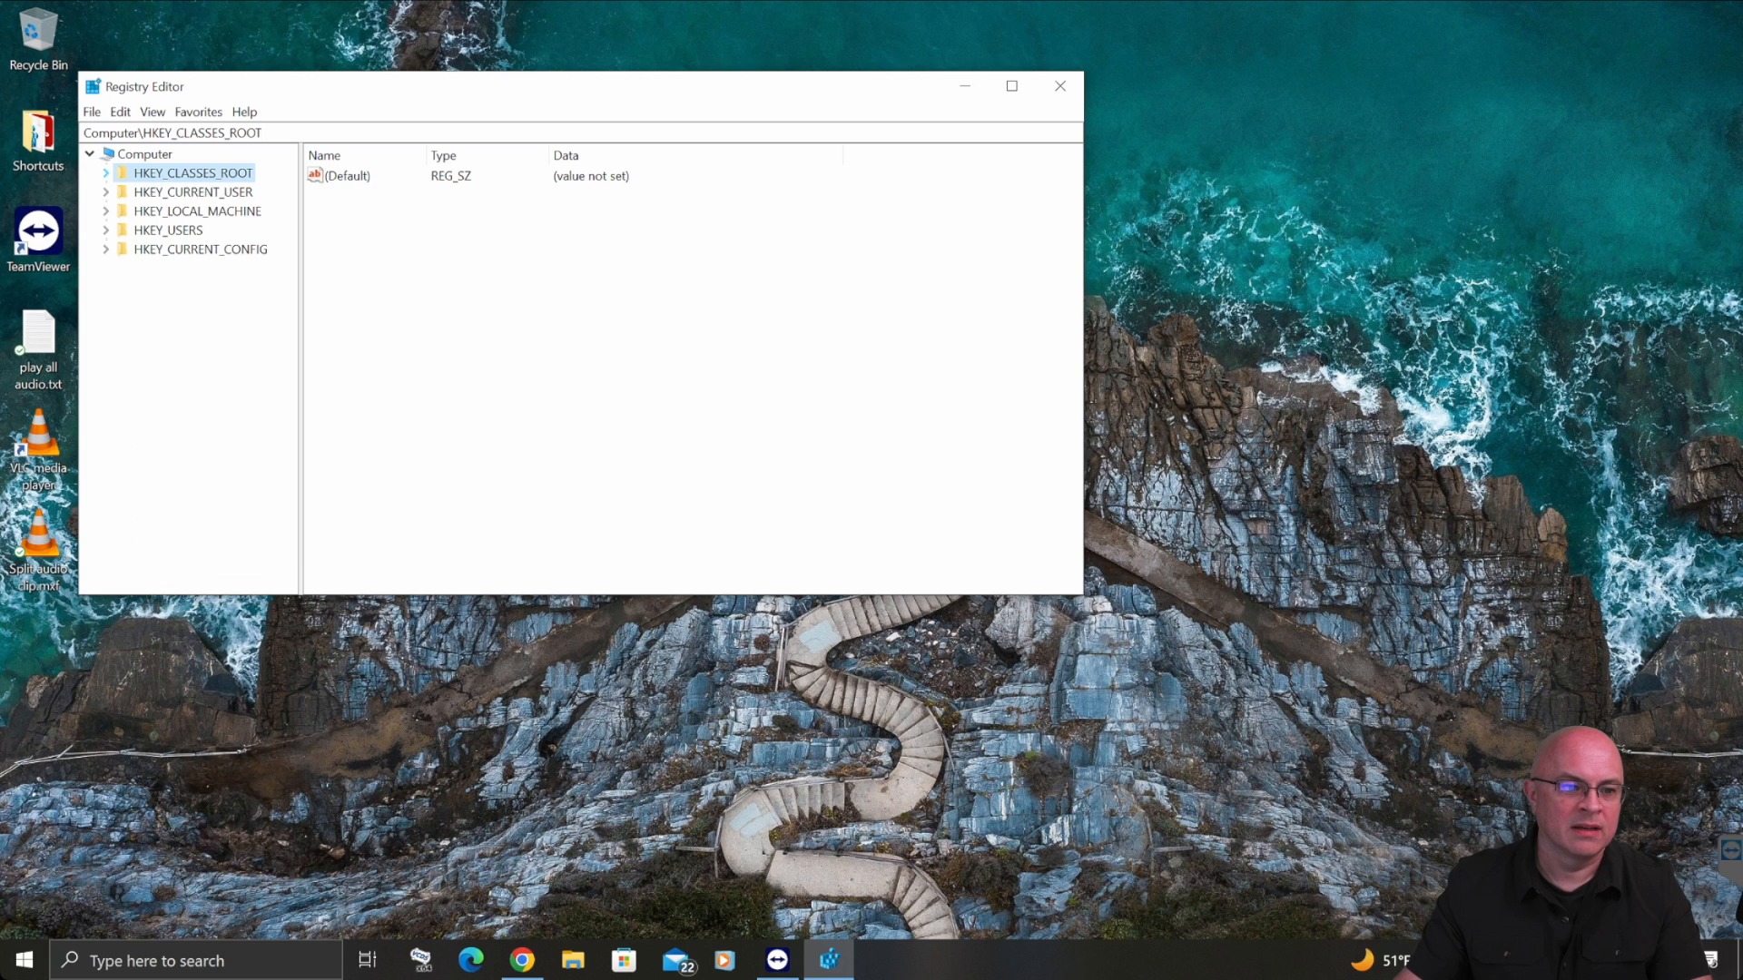
pyautogui.click(106, 173)
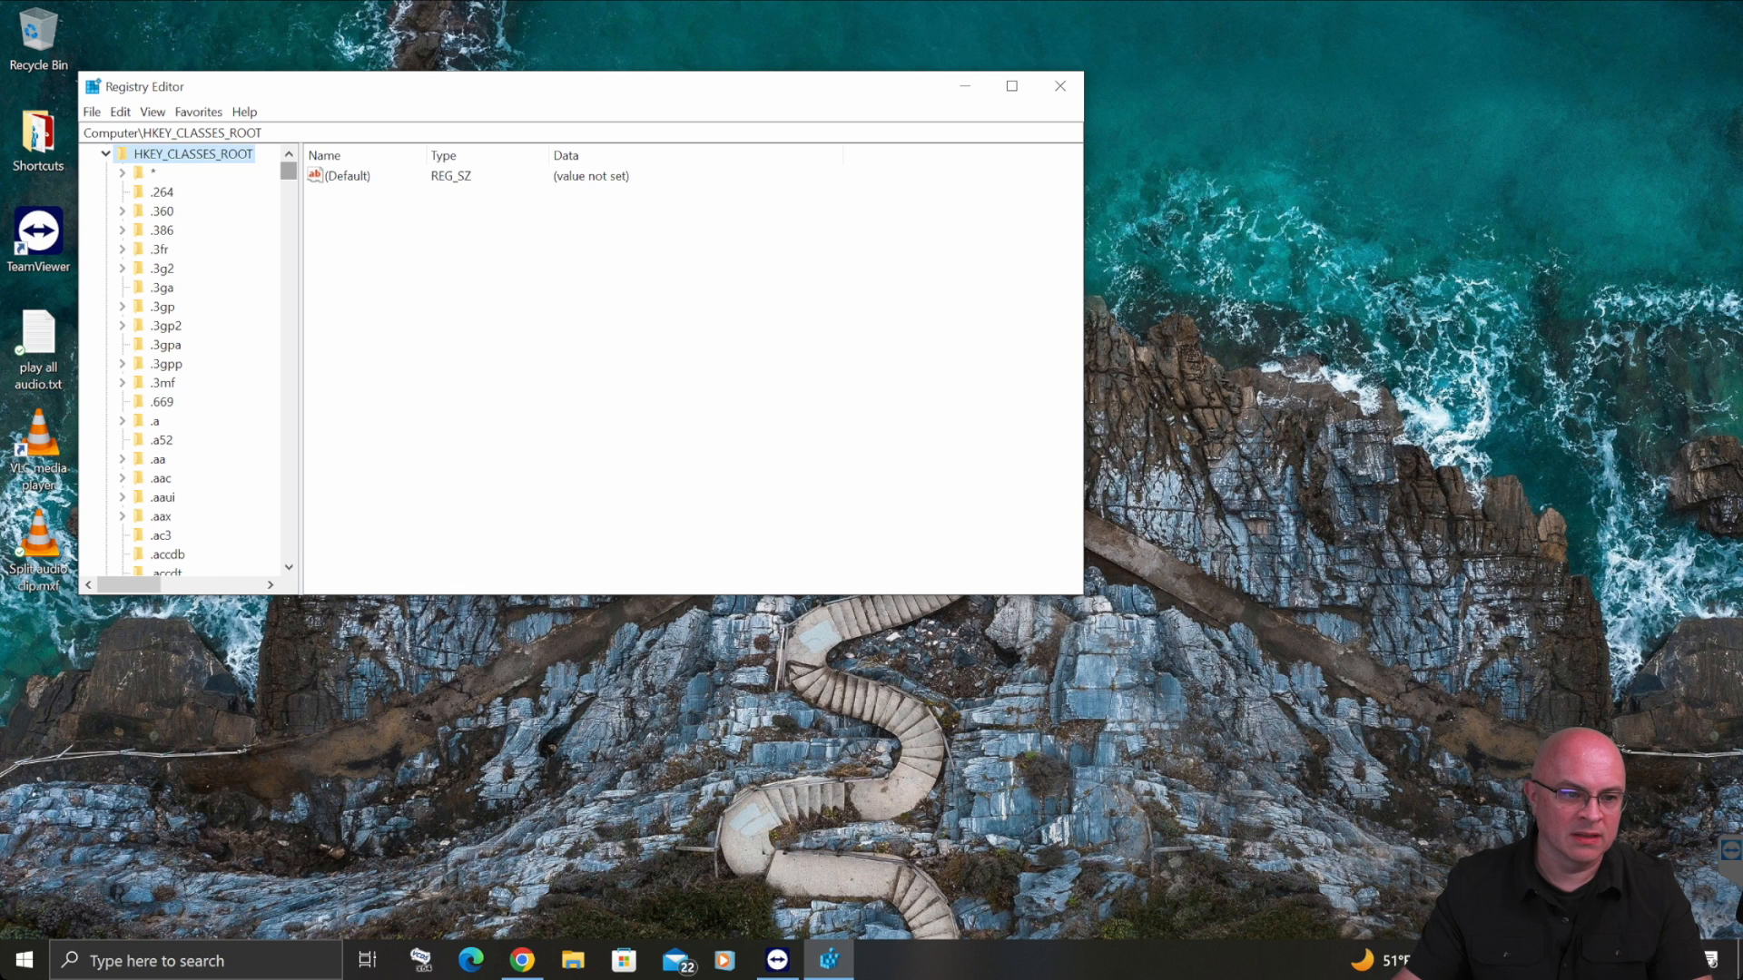
pyautogui.moveTo(289, 171); pyautogui.dragTo(289, 510)
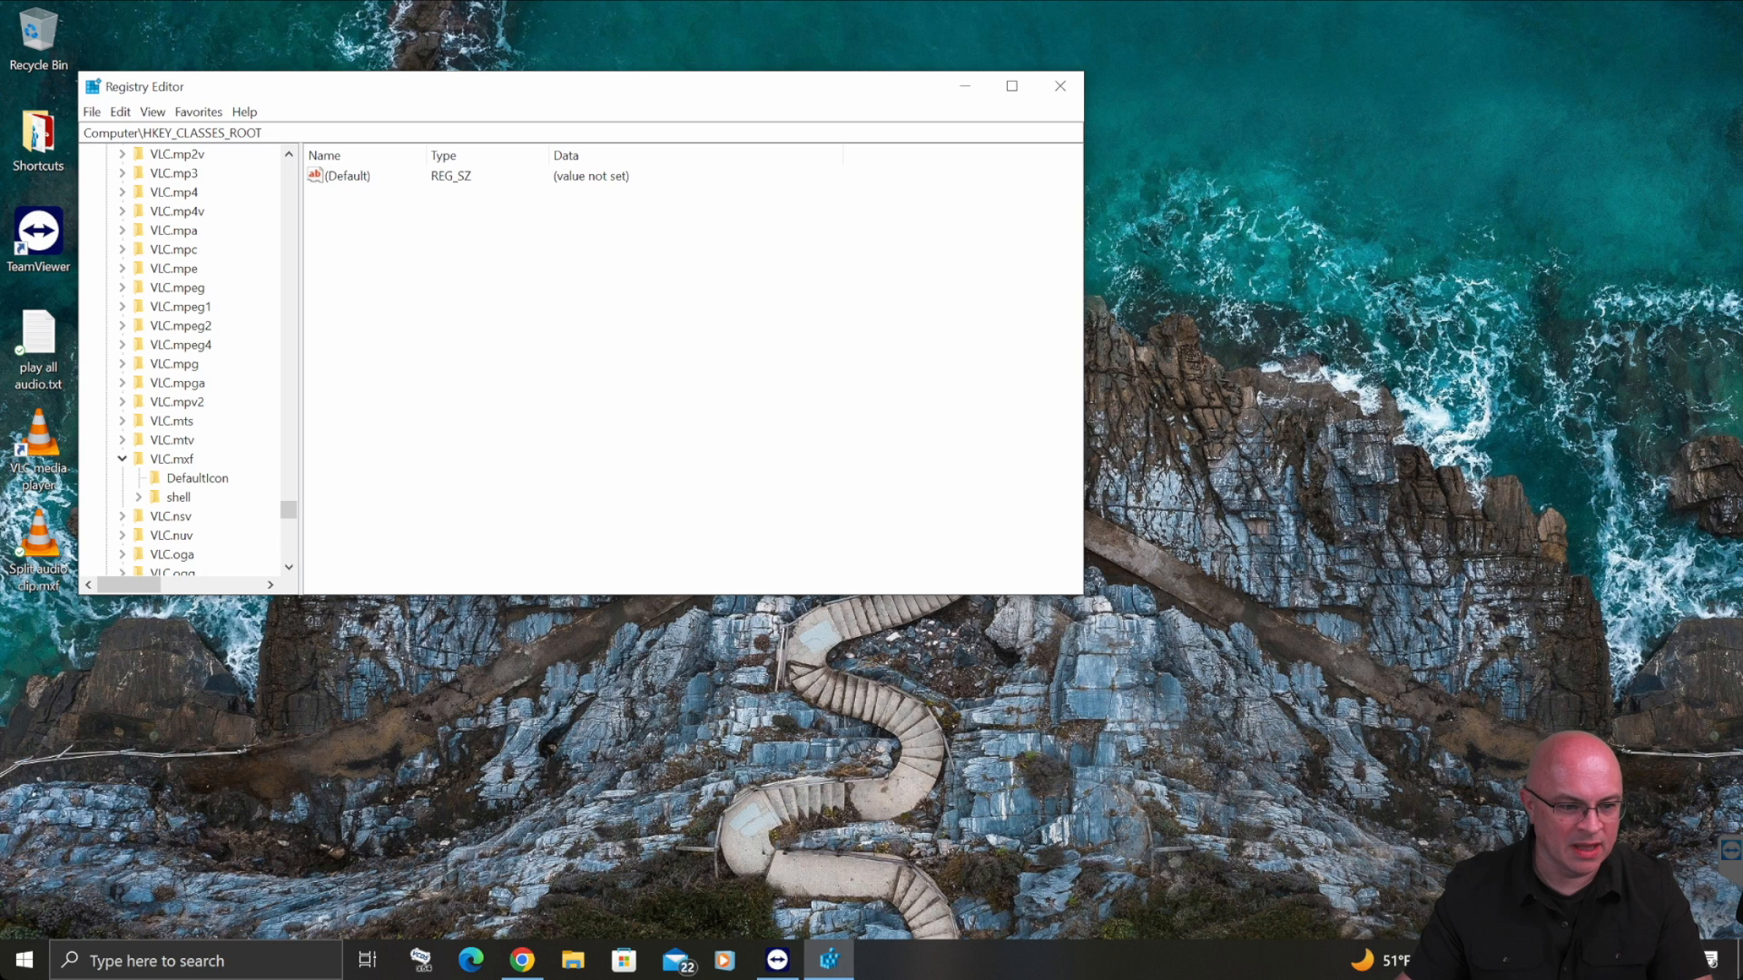
pyautogui.click(122, 458)
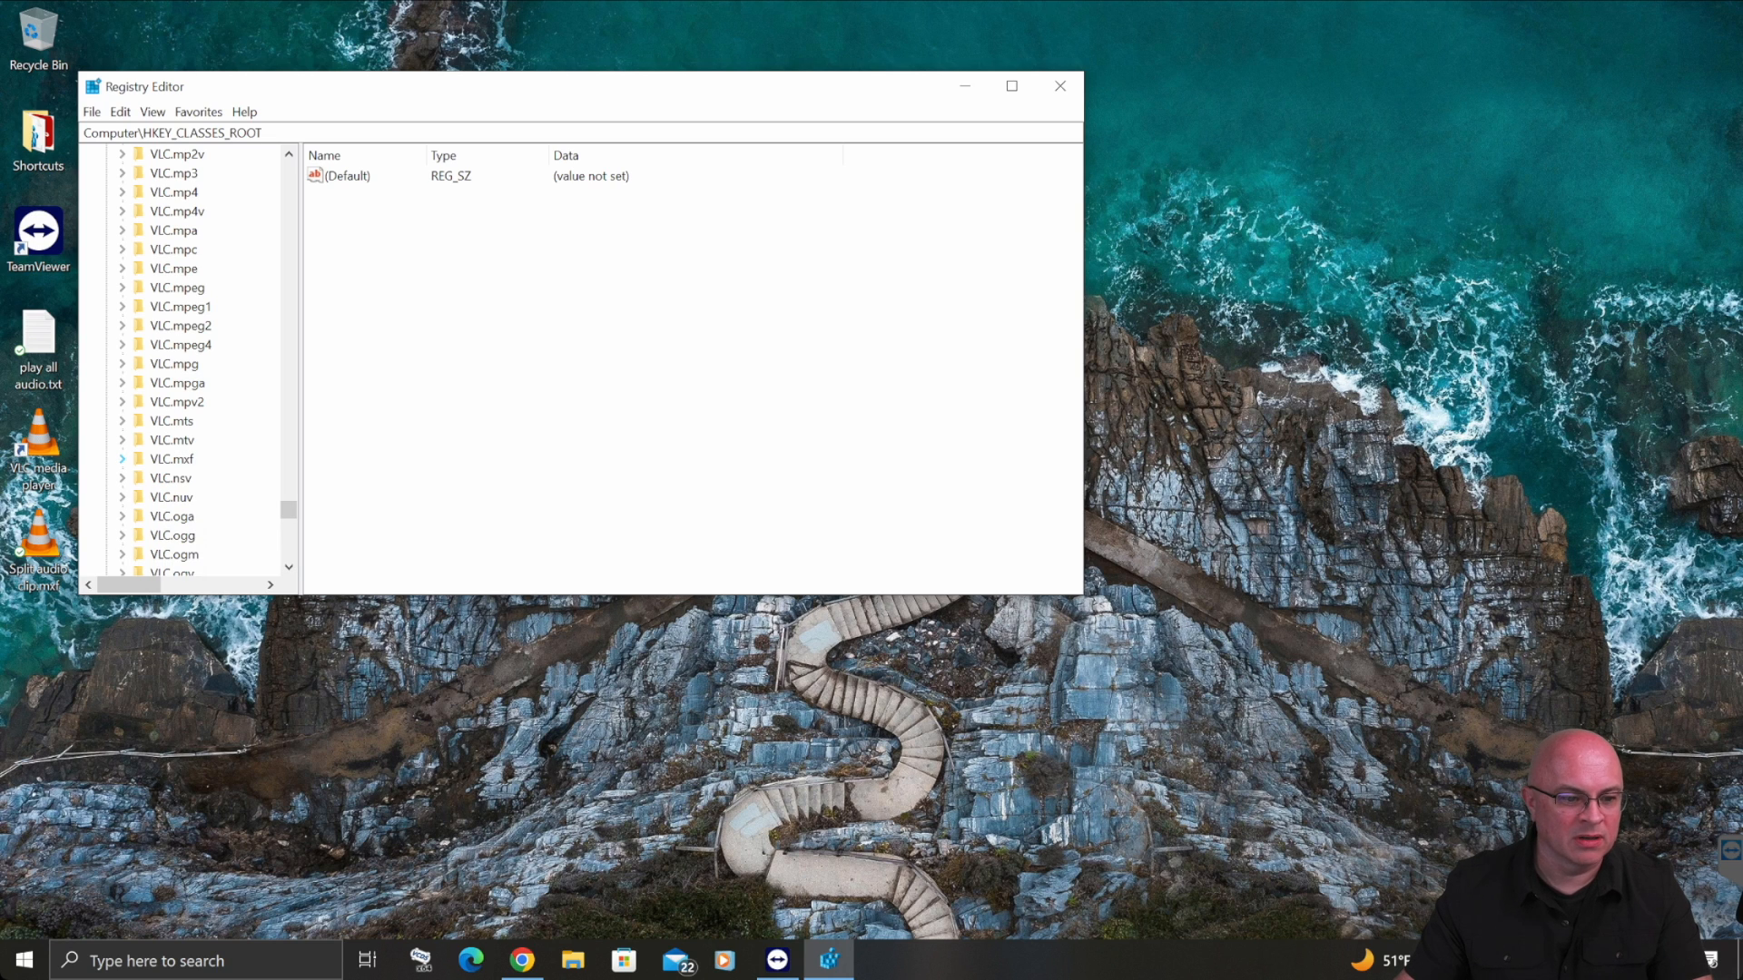
pyautogui.click(172, 460)
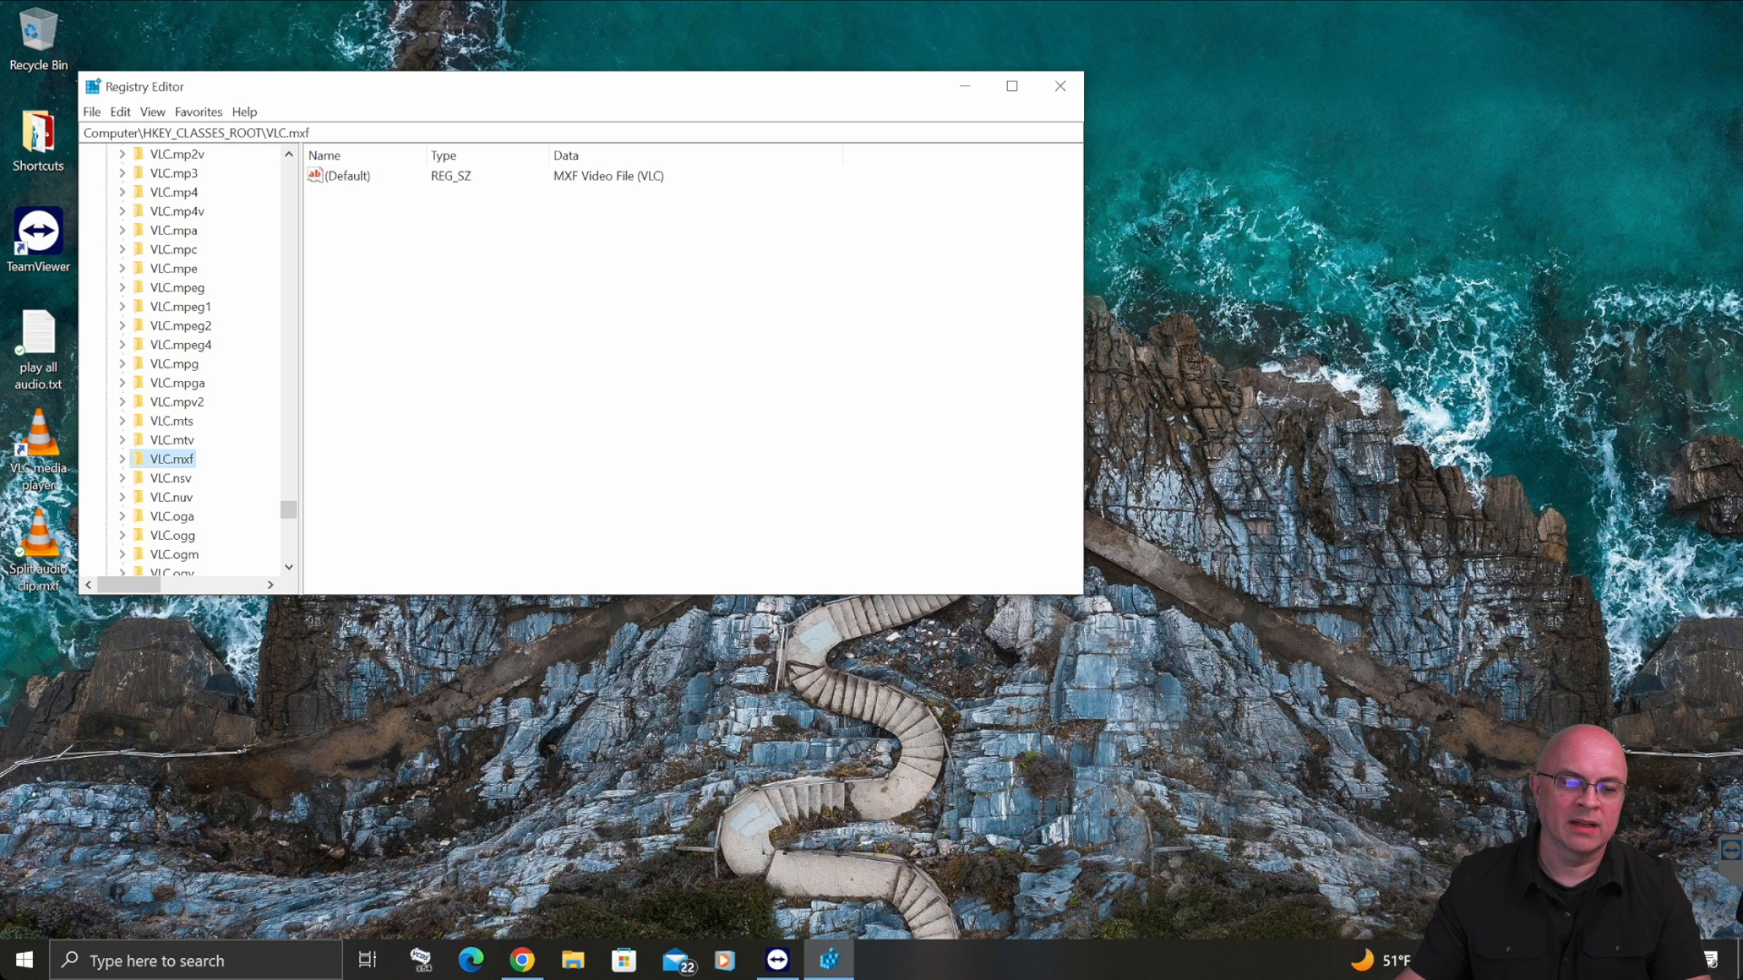
# - Export the VLC.mxf key to the Desktop as a registration file named "my old settings" and close Registry Editor
pyautogui.rightClick(180, 460)
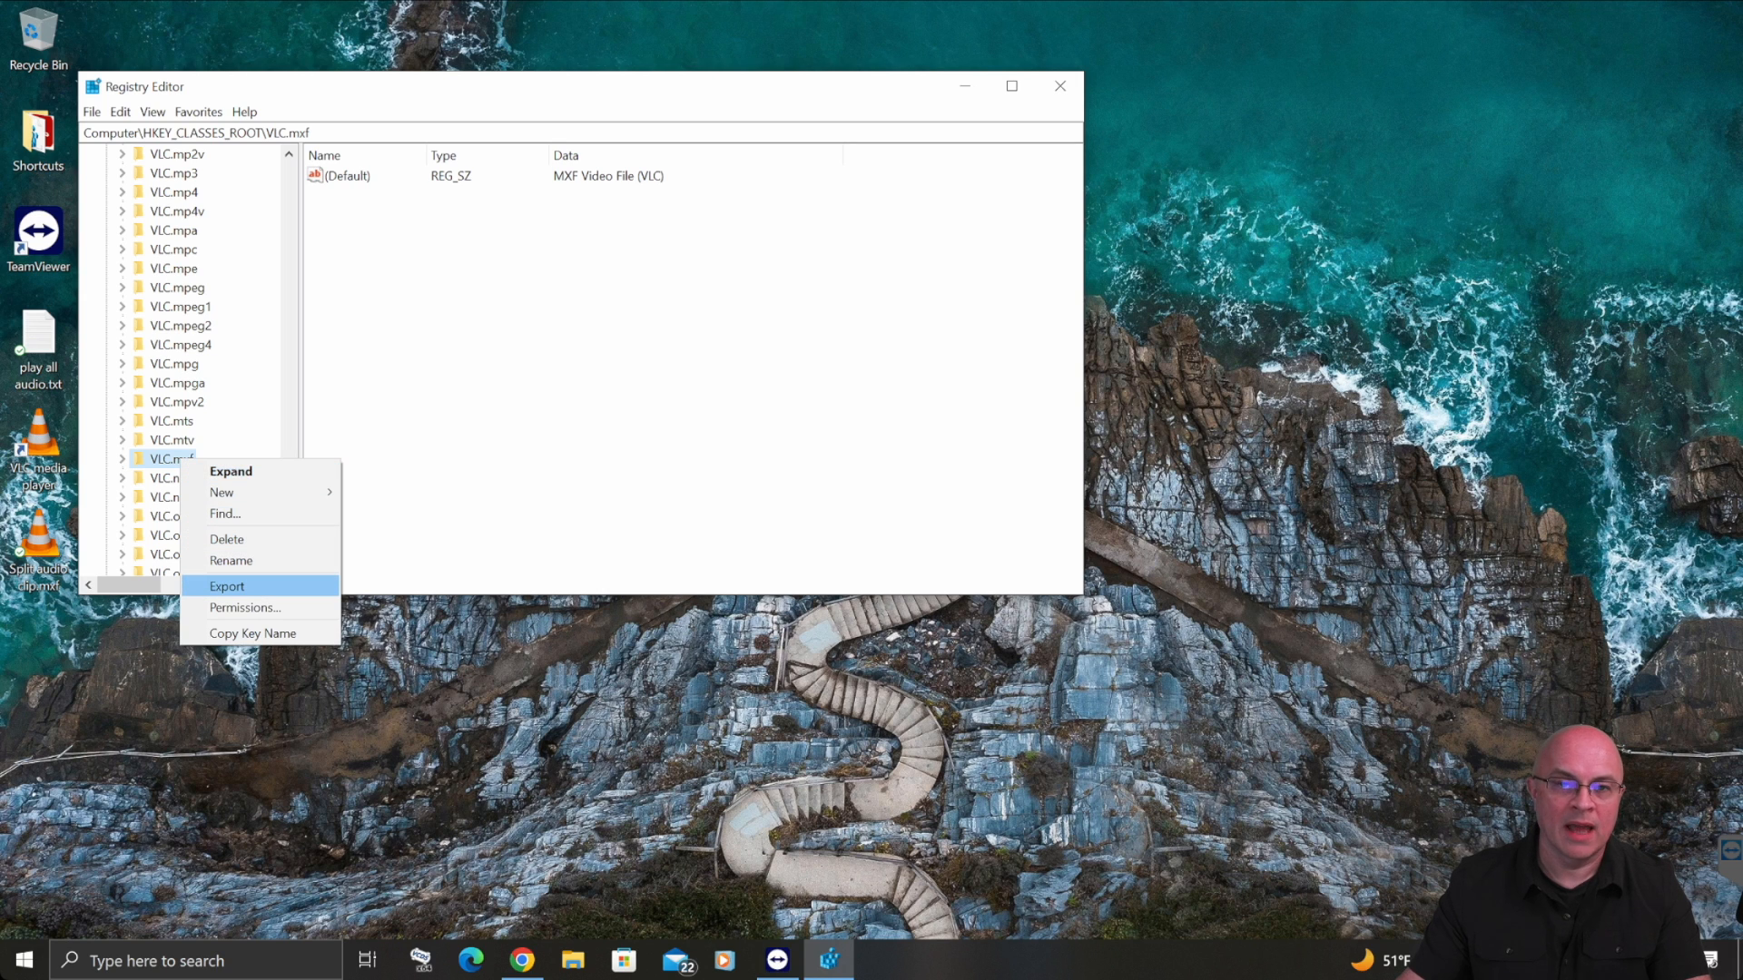
pyautogui.click(227, 586)
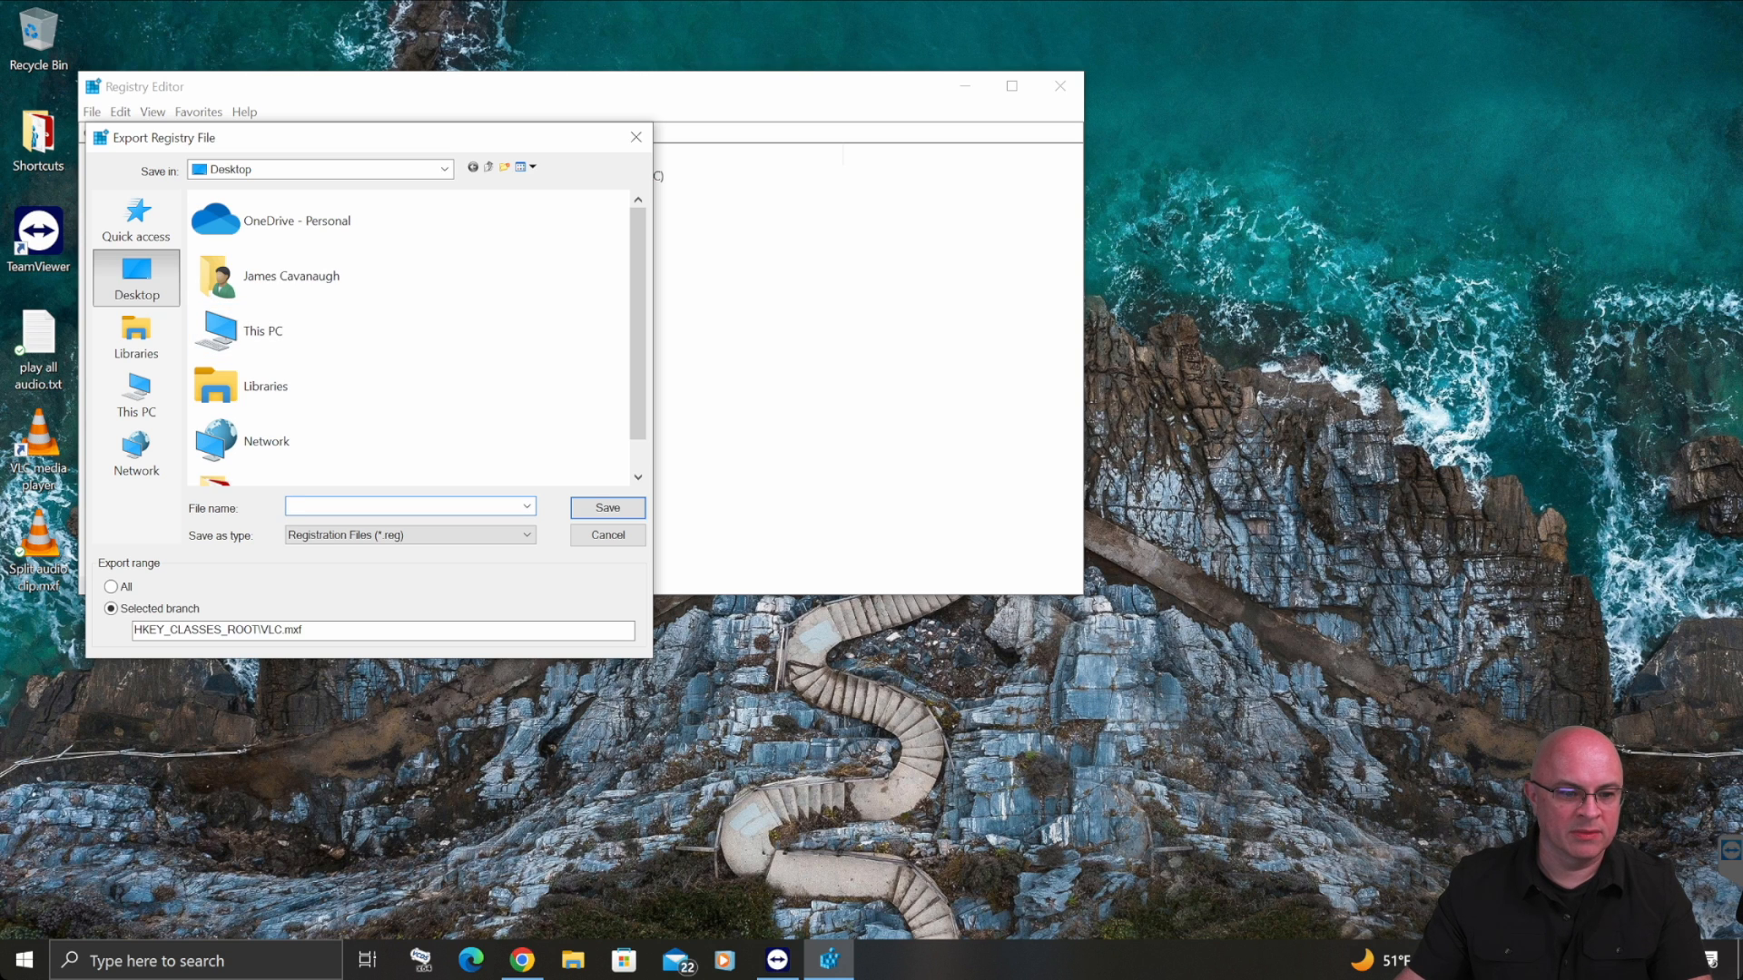
pyautogui.write('m')
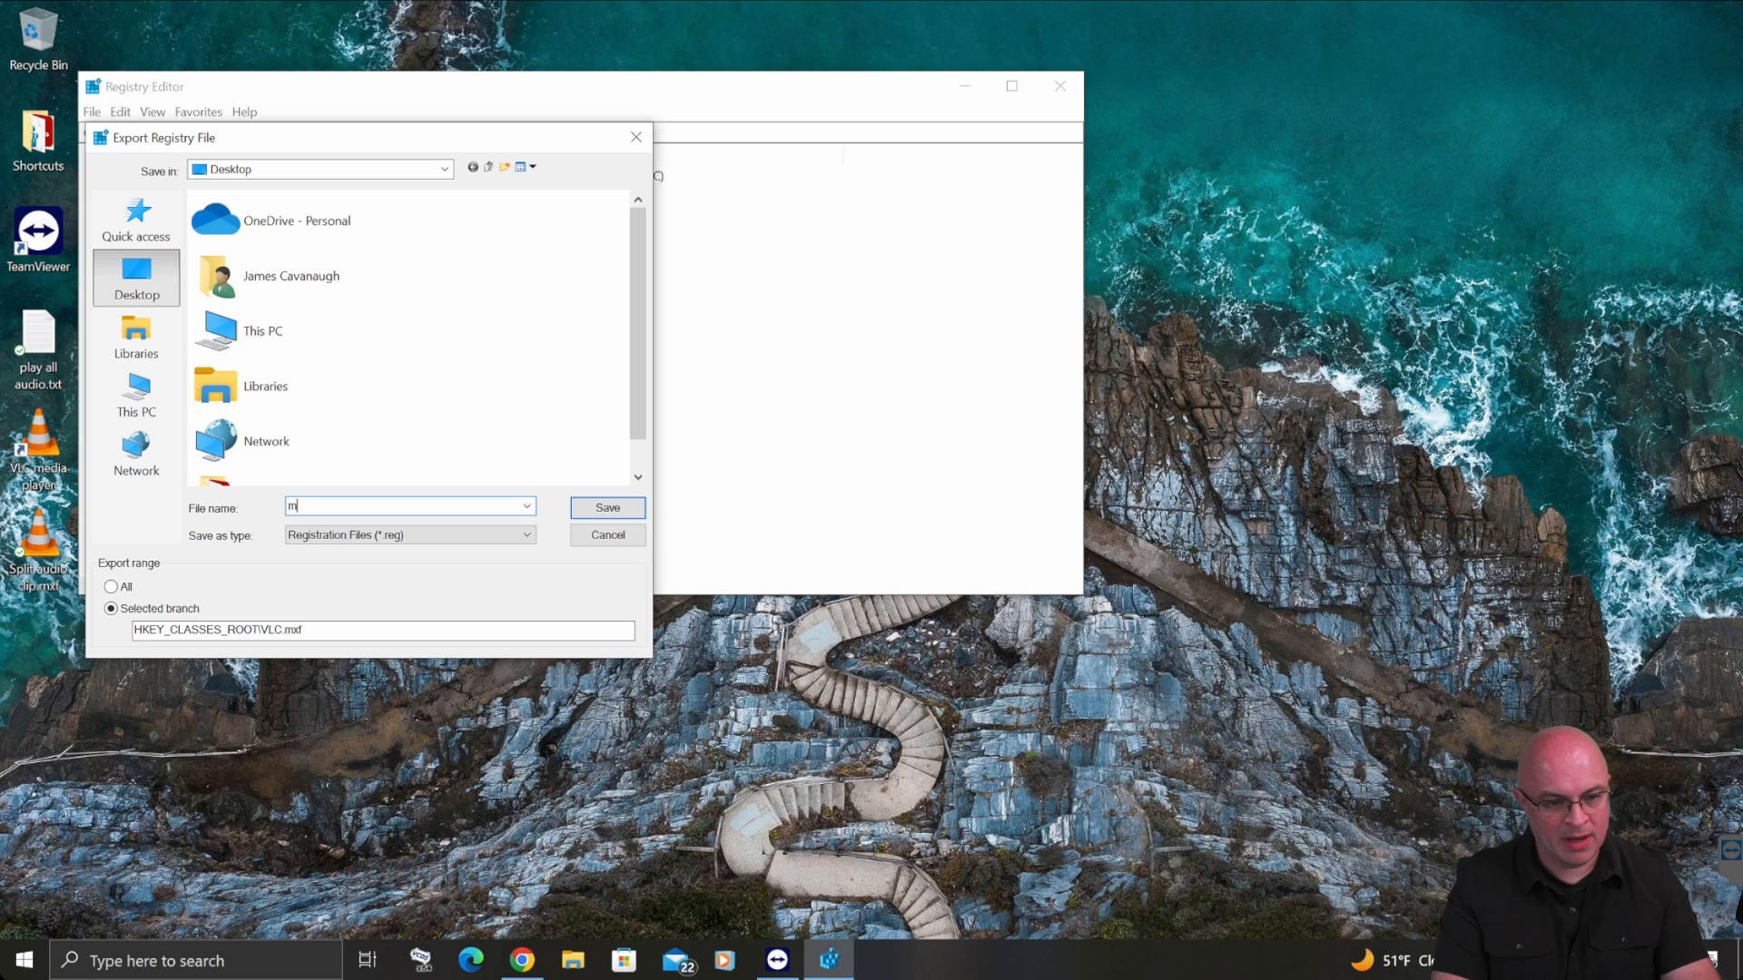
pyautogui.write('y')
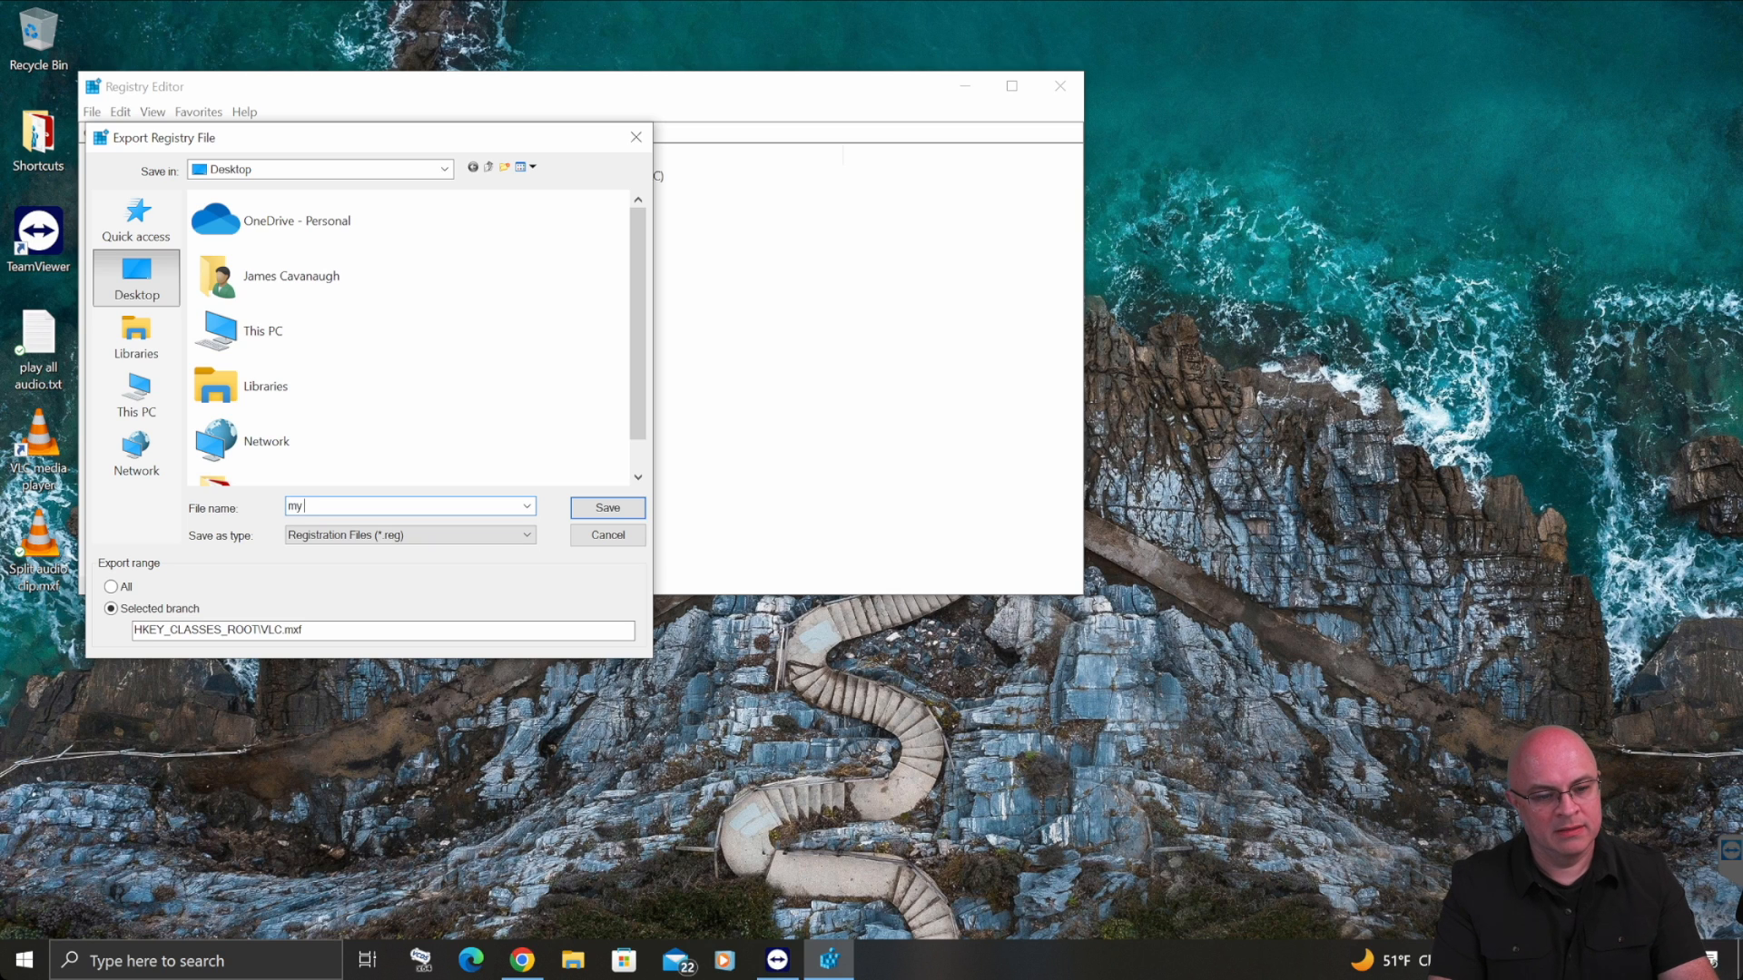
pyautogui.write(' n')
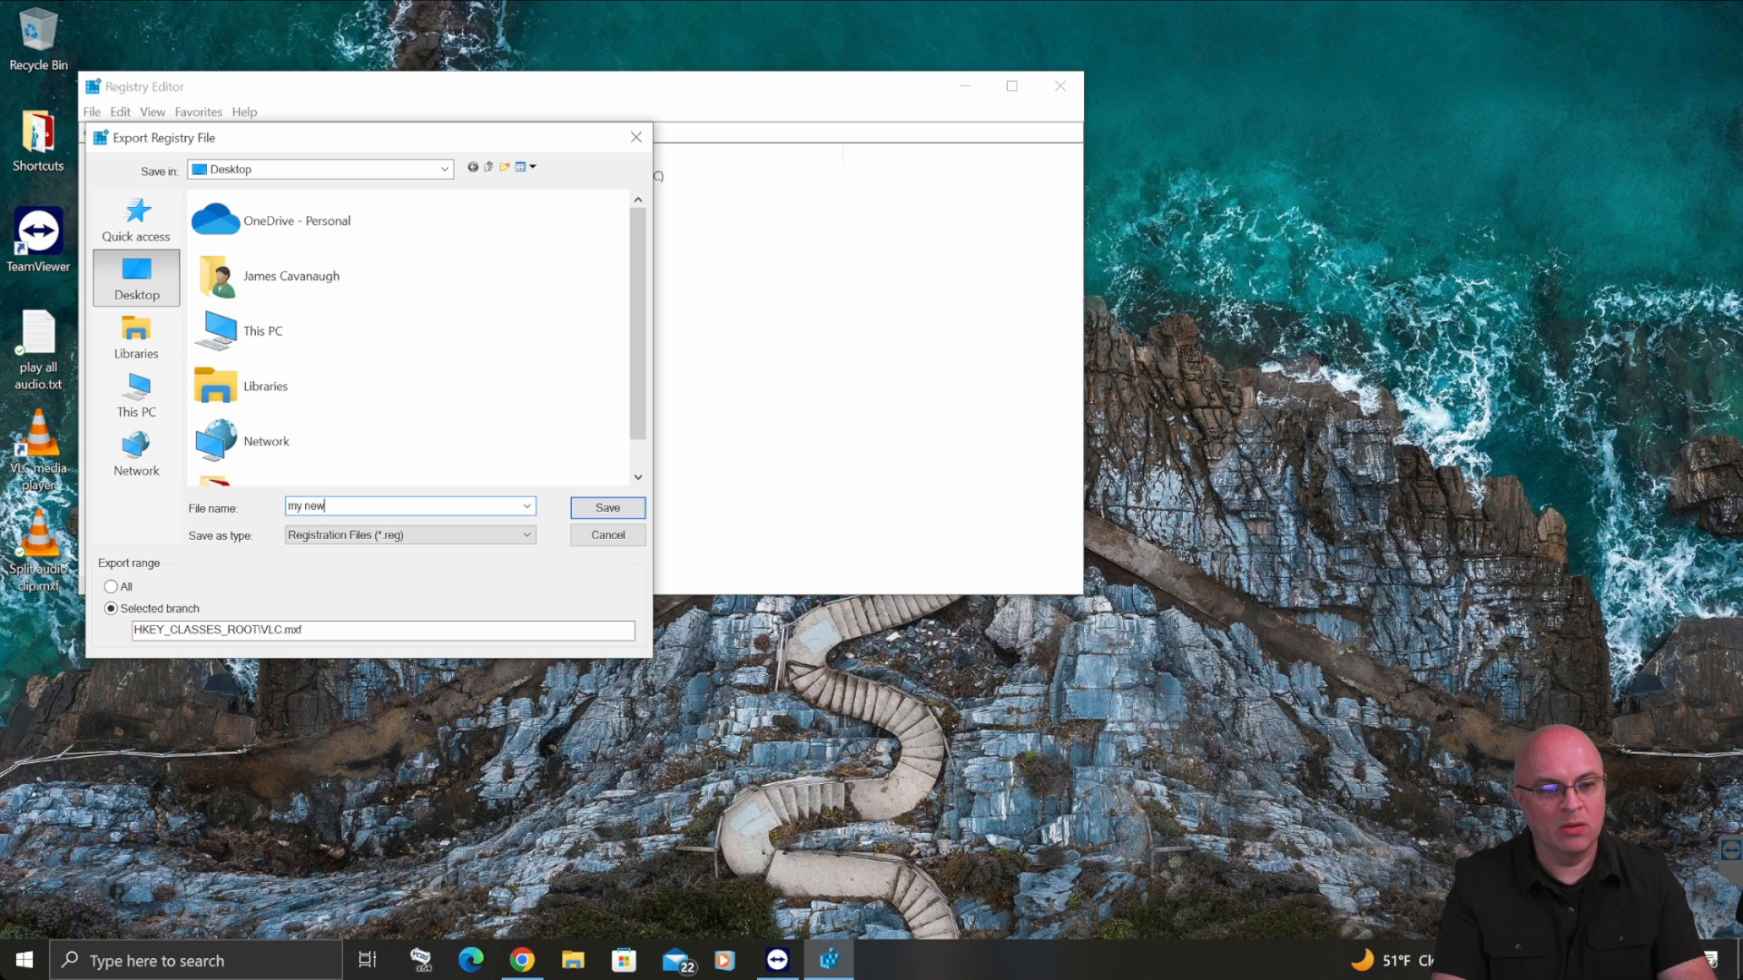
pyautogui.press('BackSpace')
pyautogui.write('old settings')
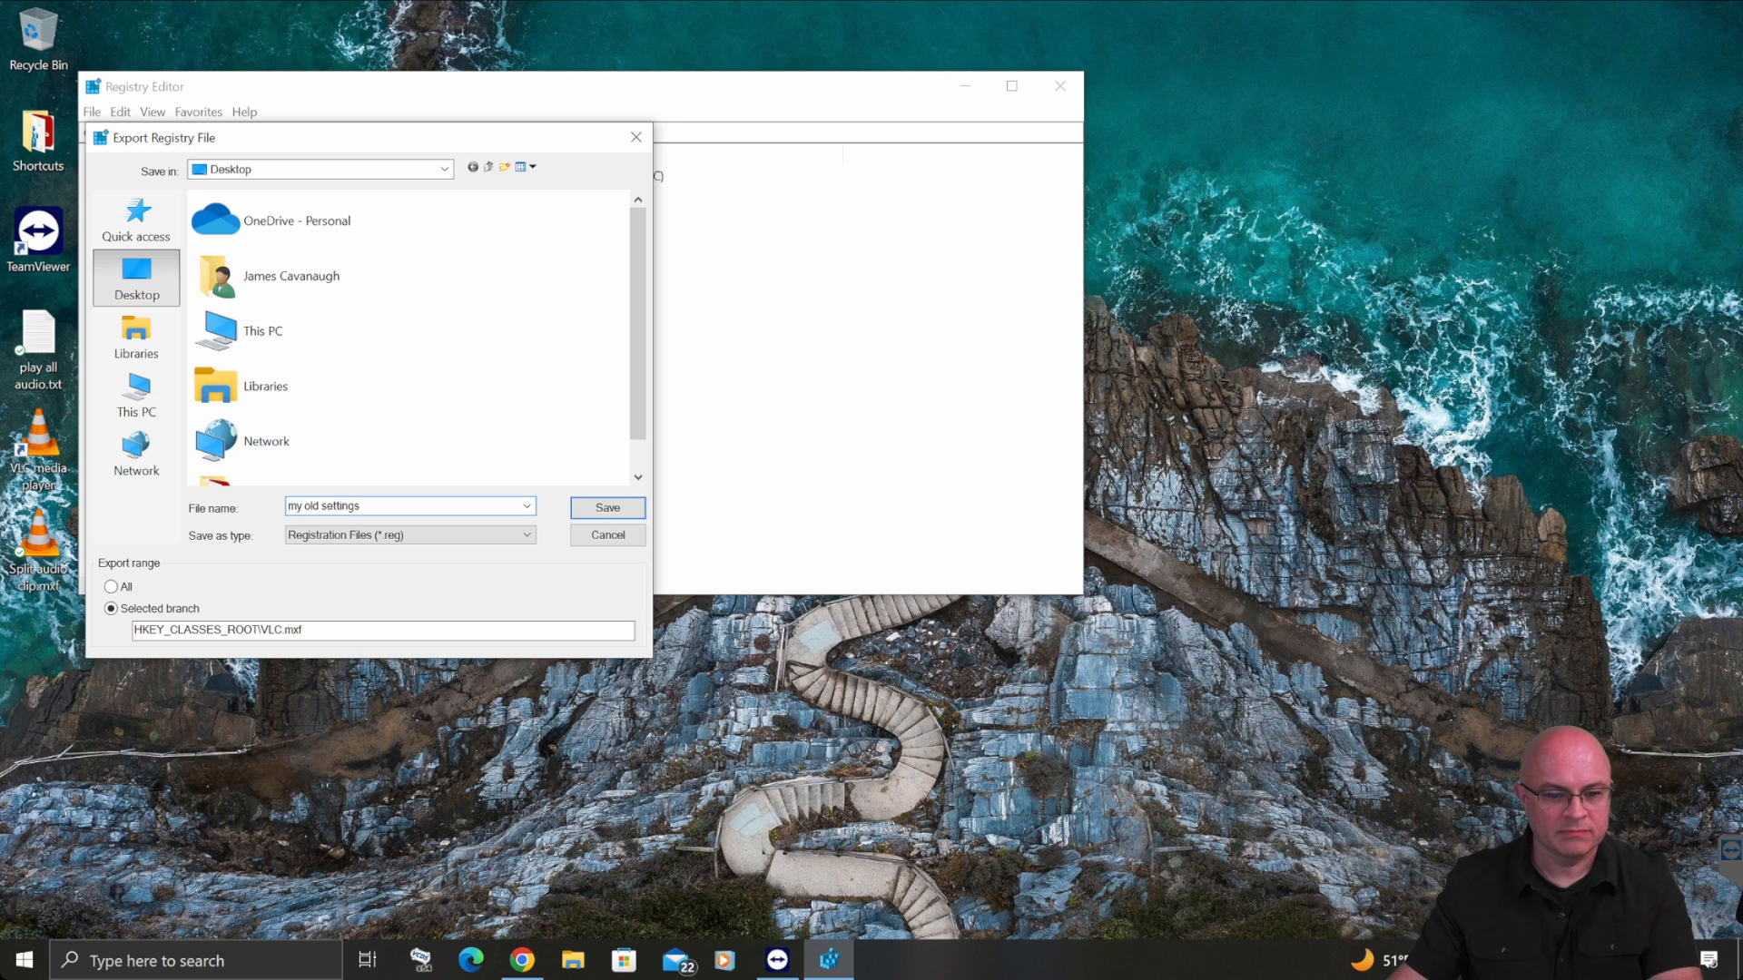
pyautogui.press('Return')
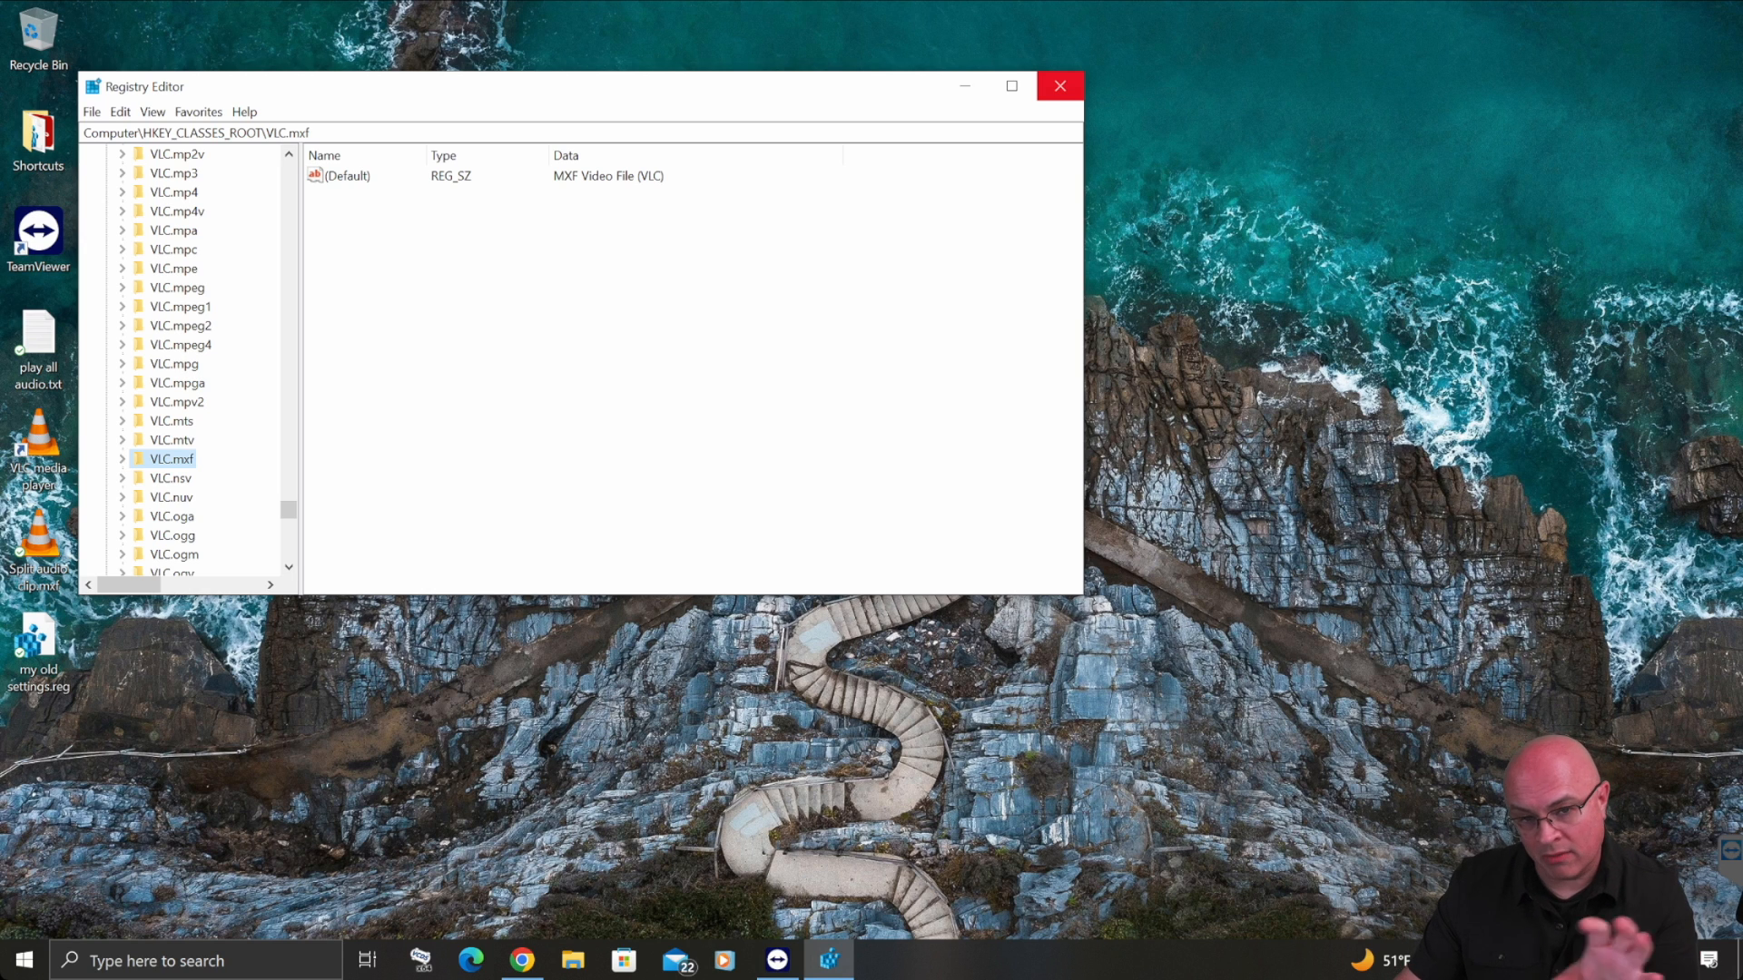
pyautogui.click(1060, 86)
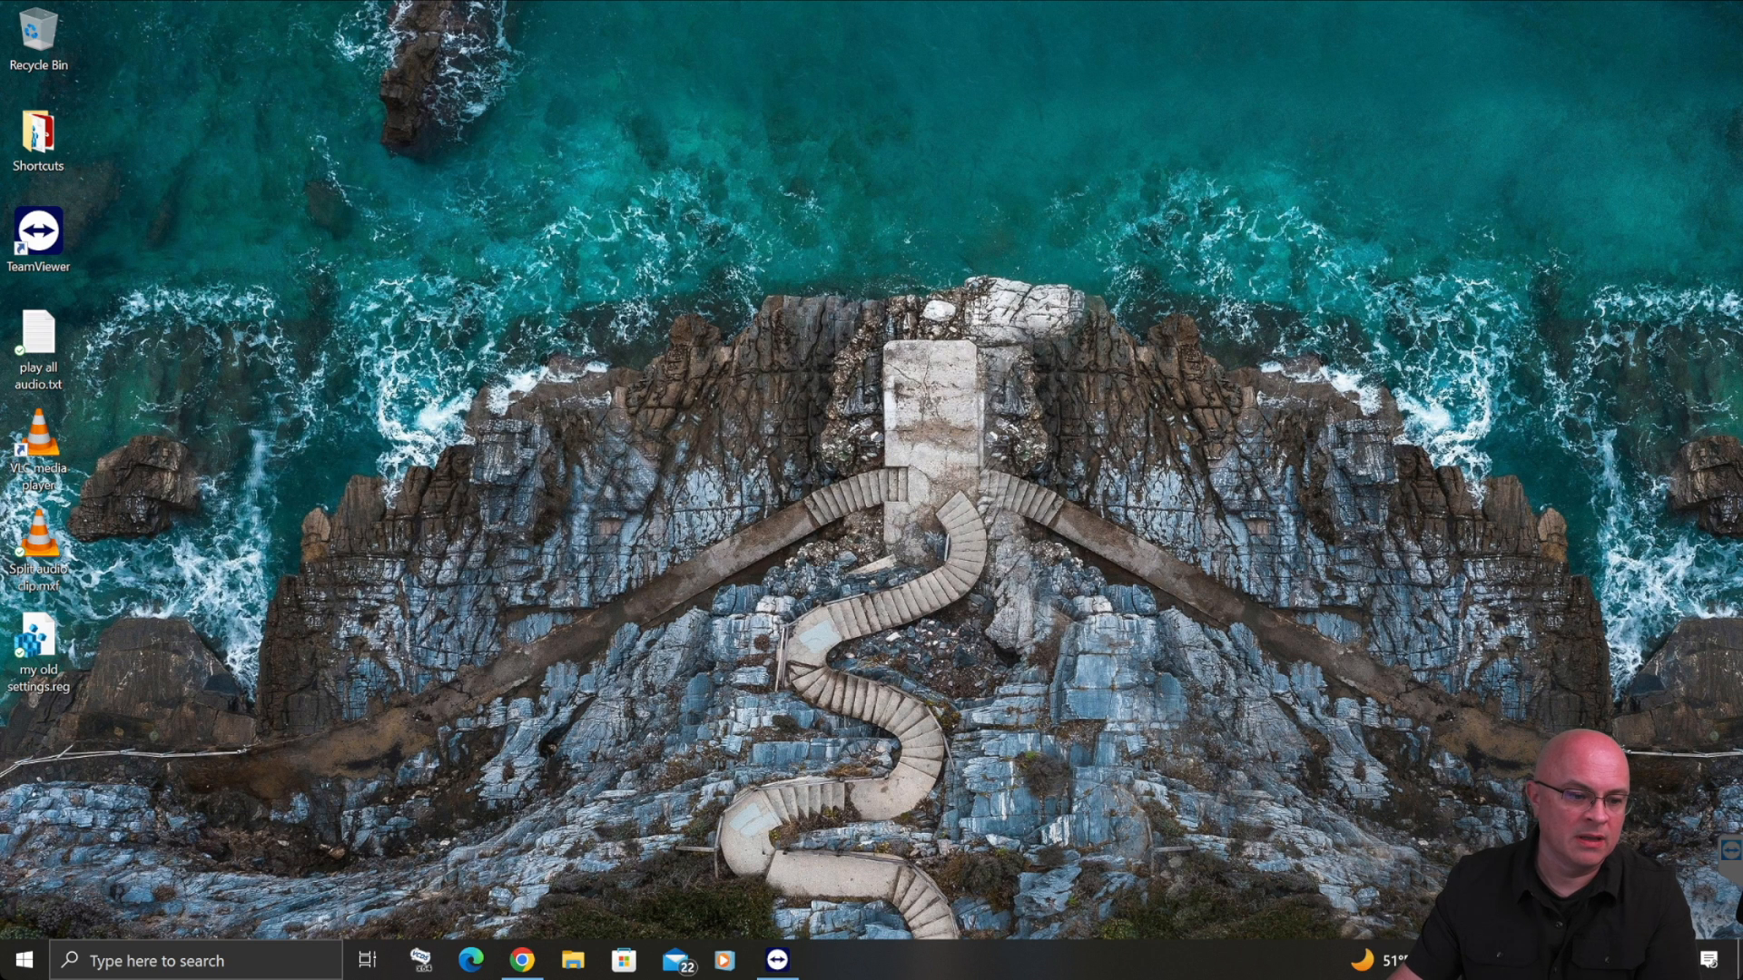
# - Open my old settings.reg for editing in an enlarged Notepad window and check the sample registry code on the Super User page in Chrome
pyautogui.click(38, 650)
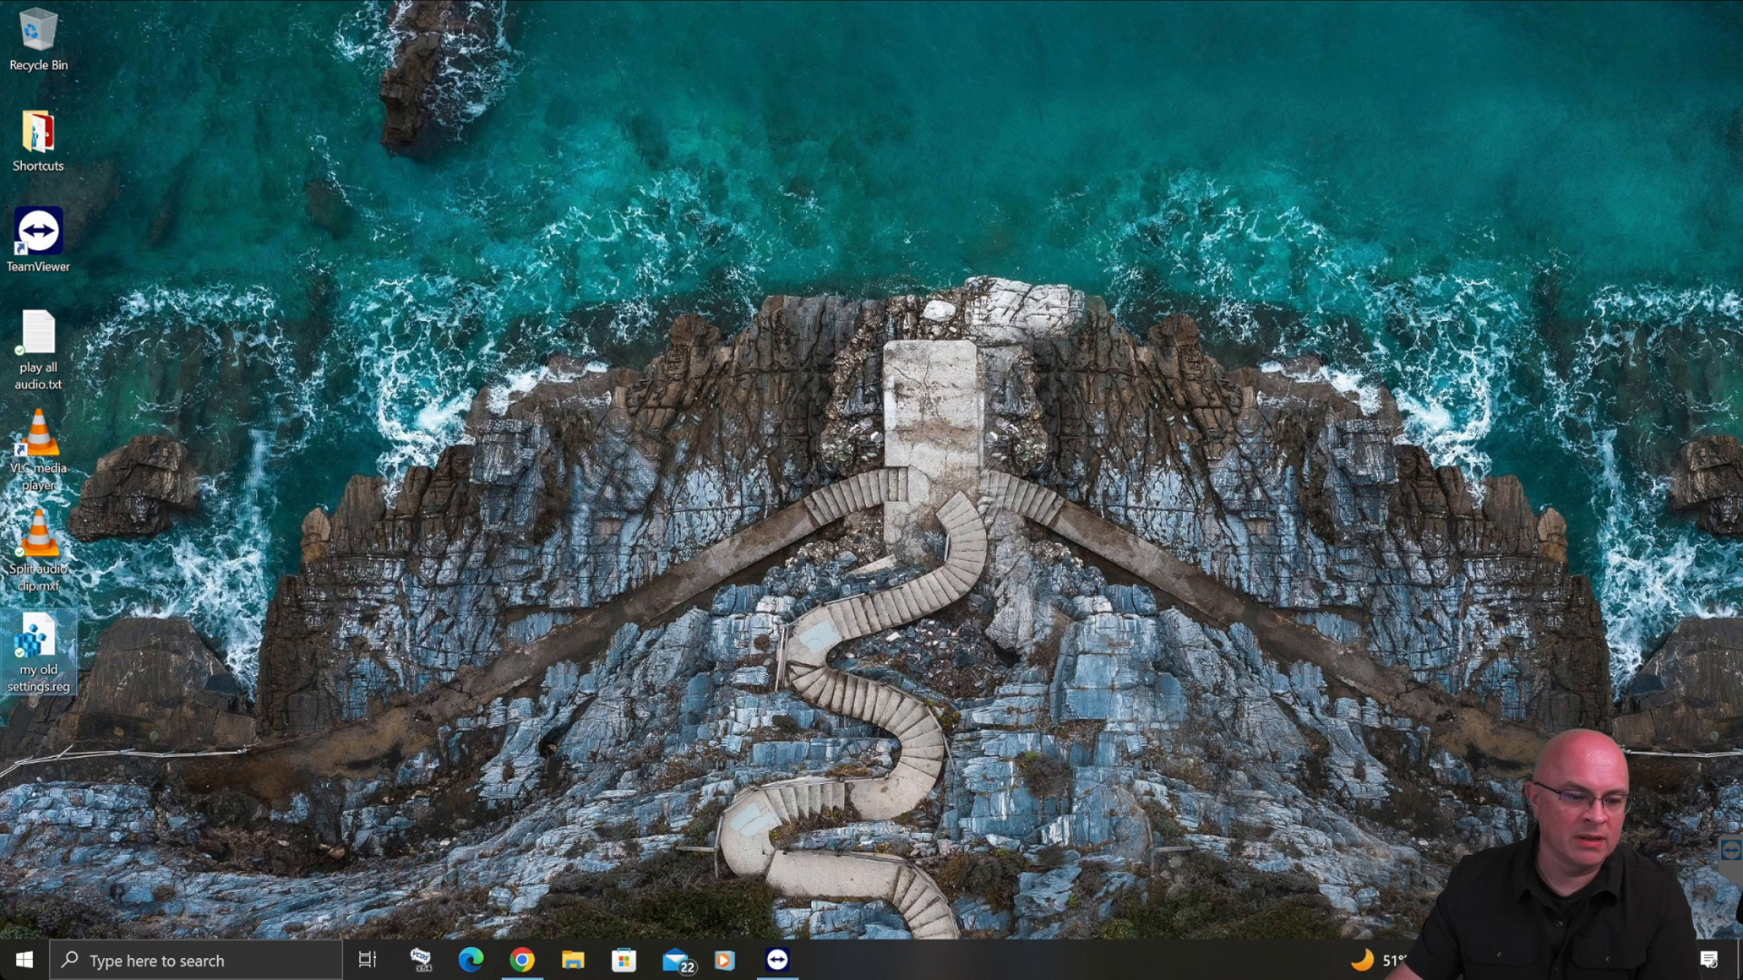
pyautogui.rightClick(36, 636)
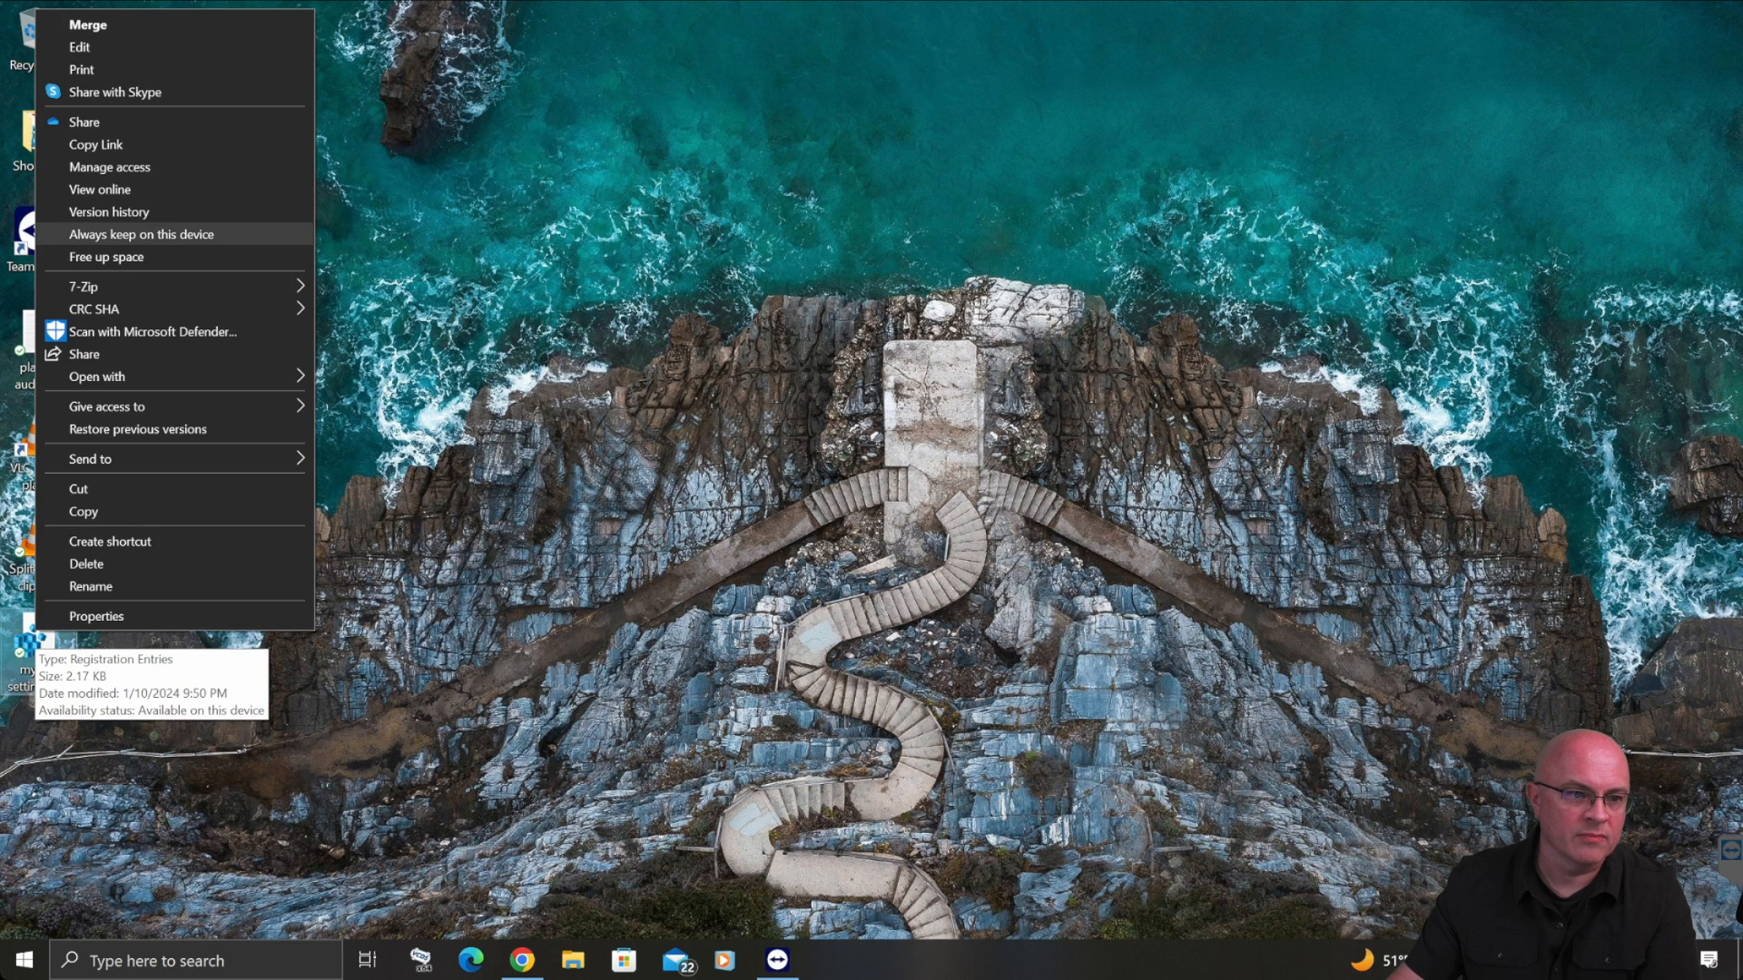
pyautogui.click(80, 47)
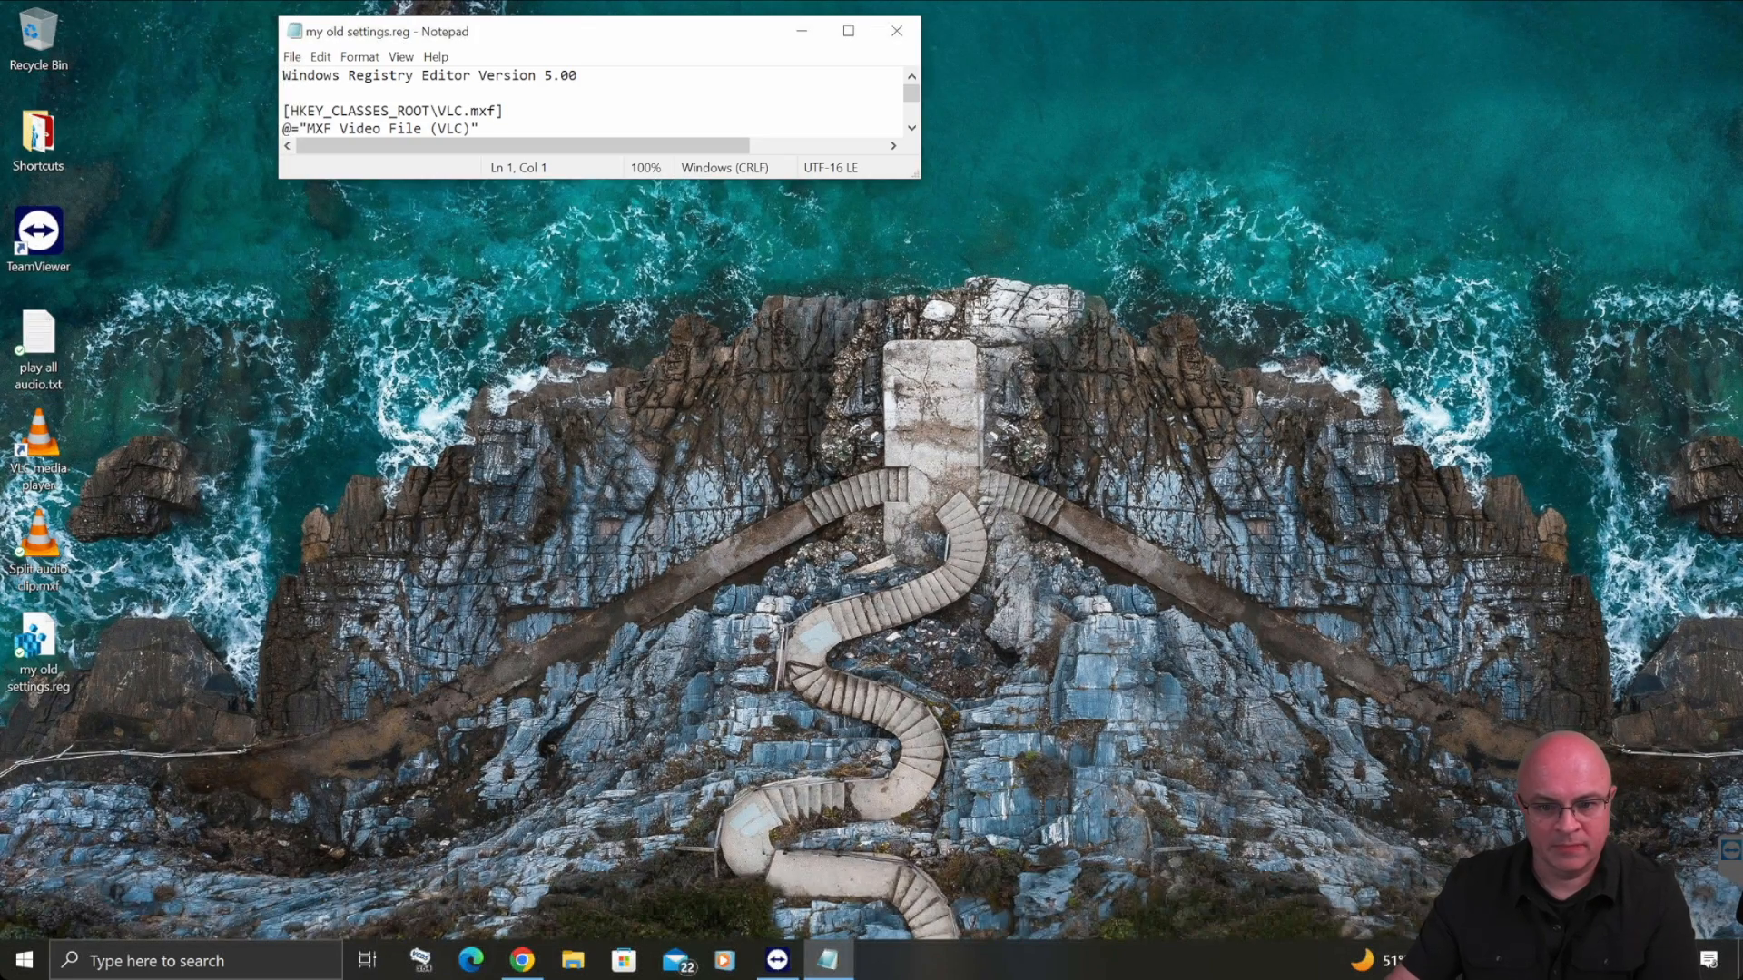
pyautogui.moveTo(919, 178); pyautogui.dragTo(1391, 768)
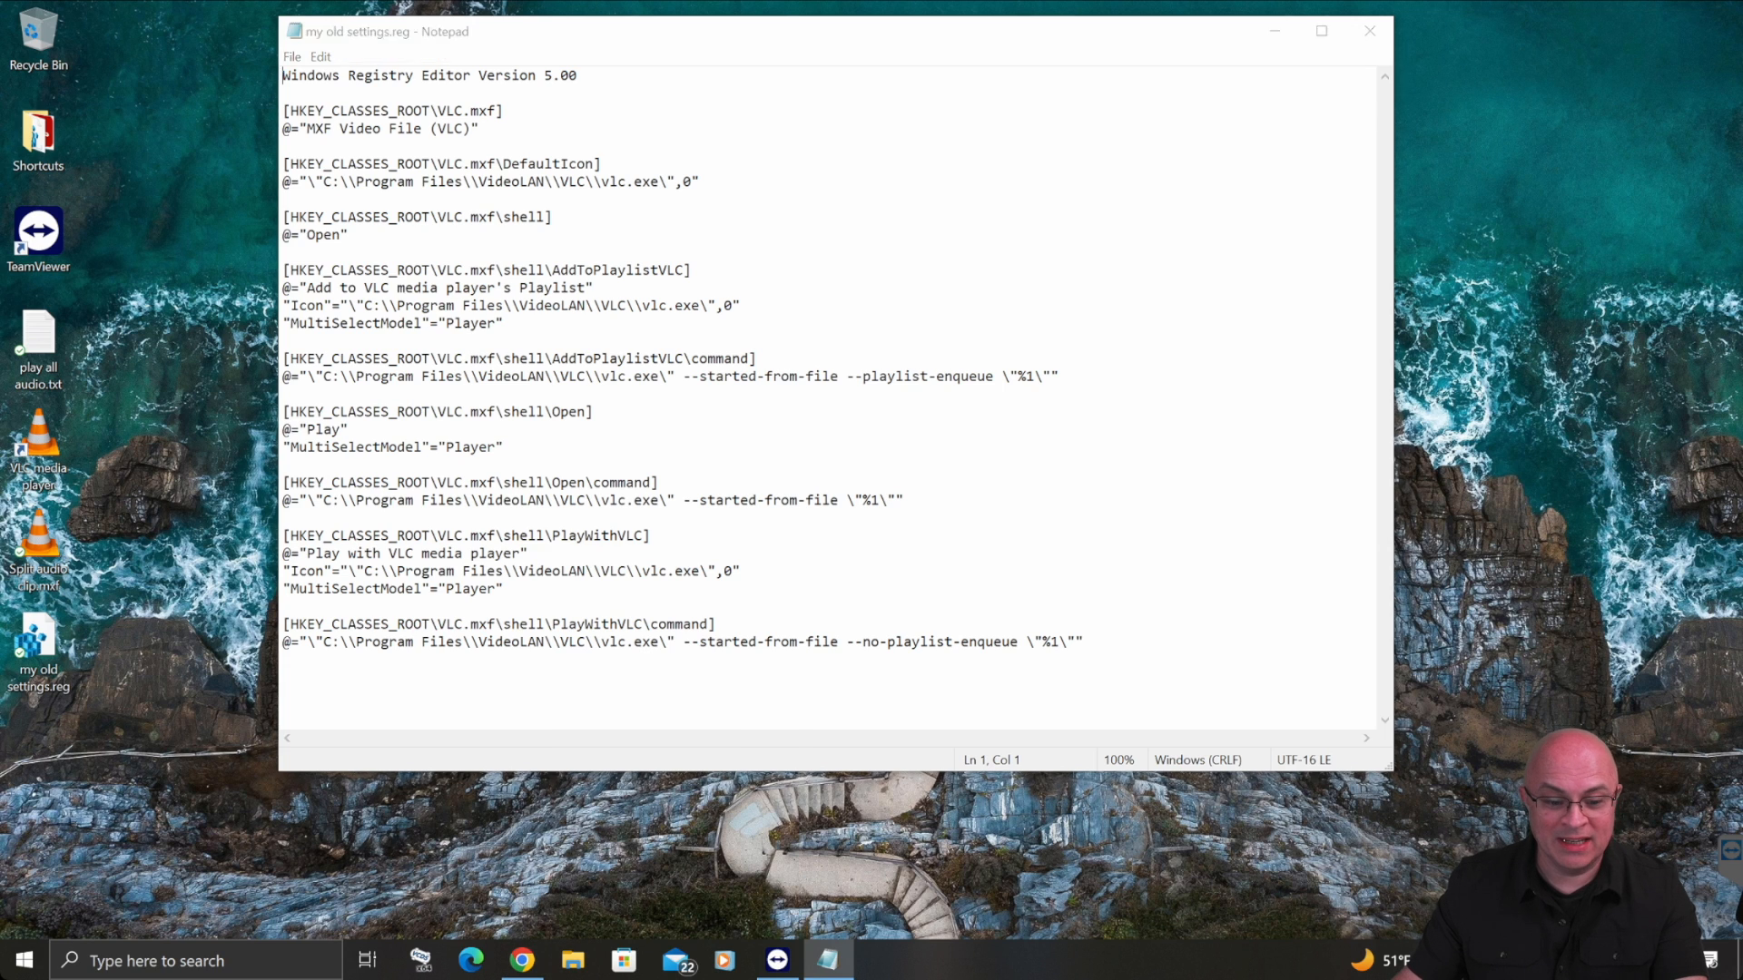
pyautogui.click(522, 960)
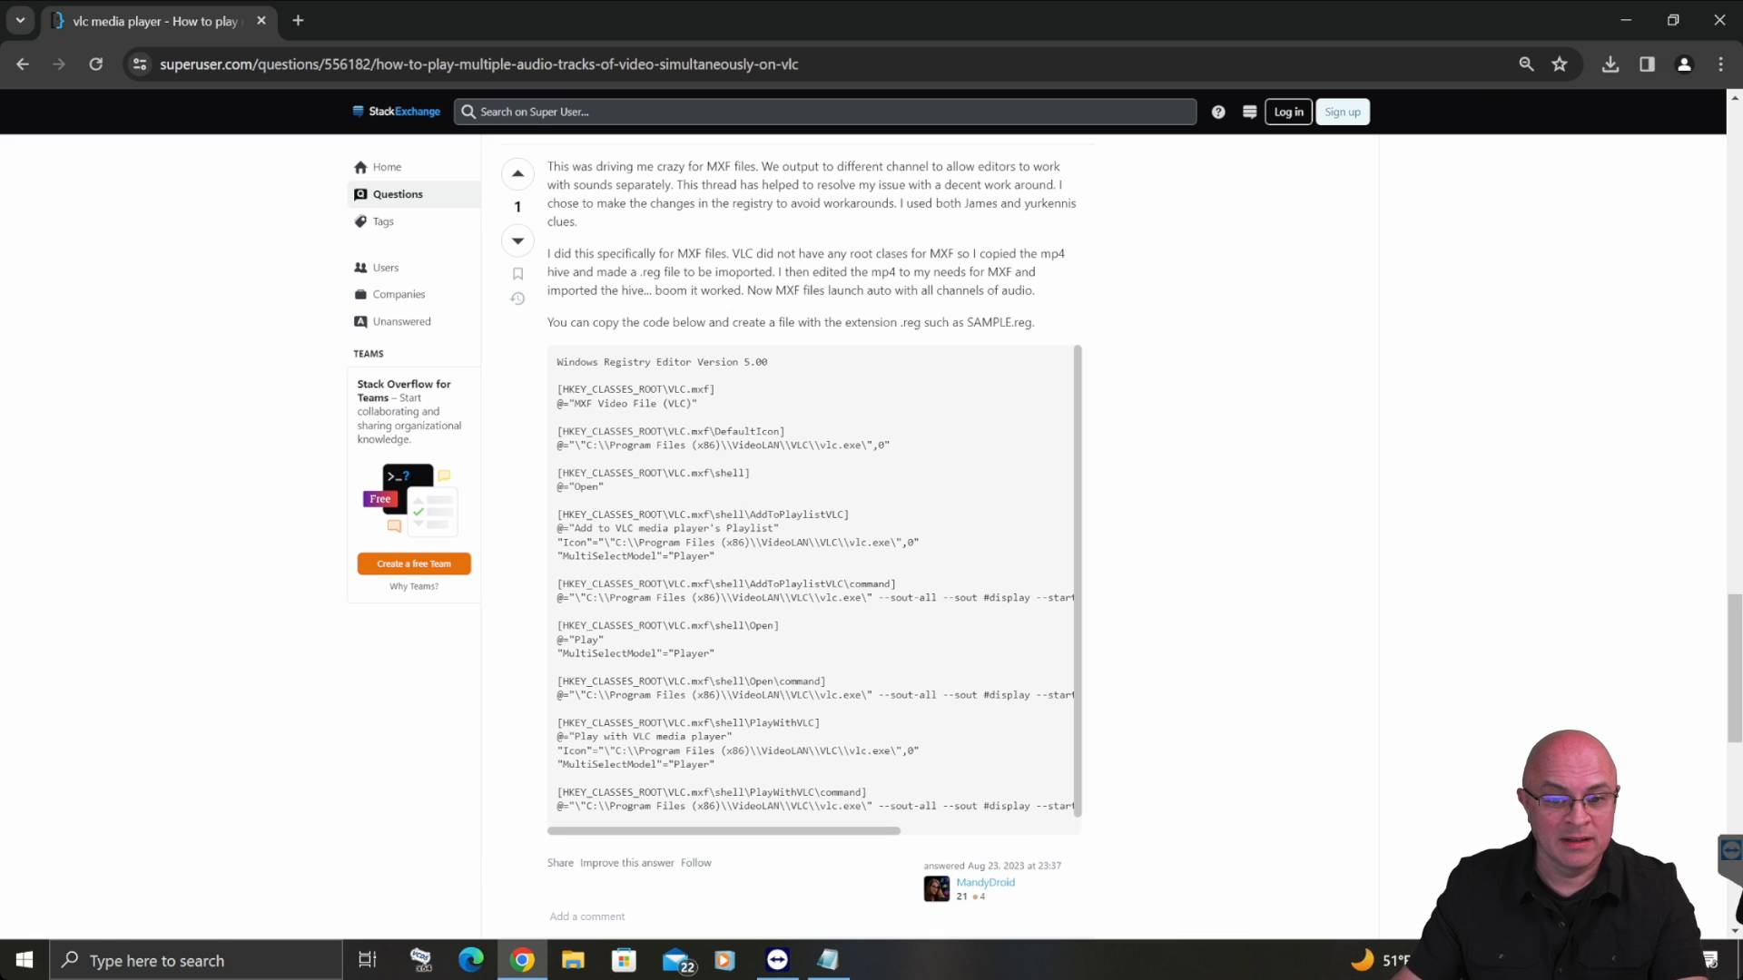
pyautogui.click(1626, 20)
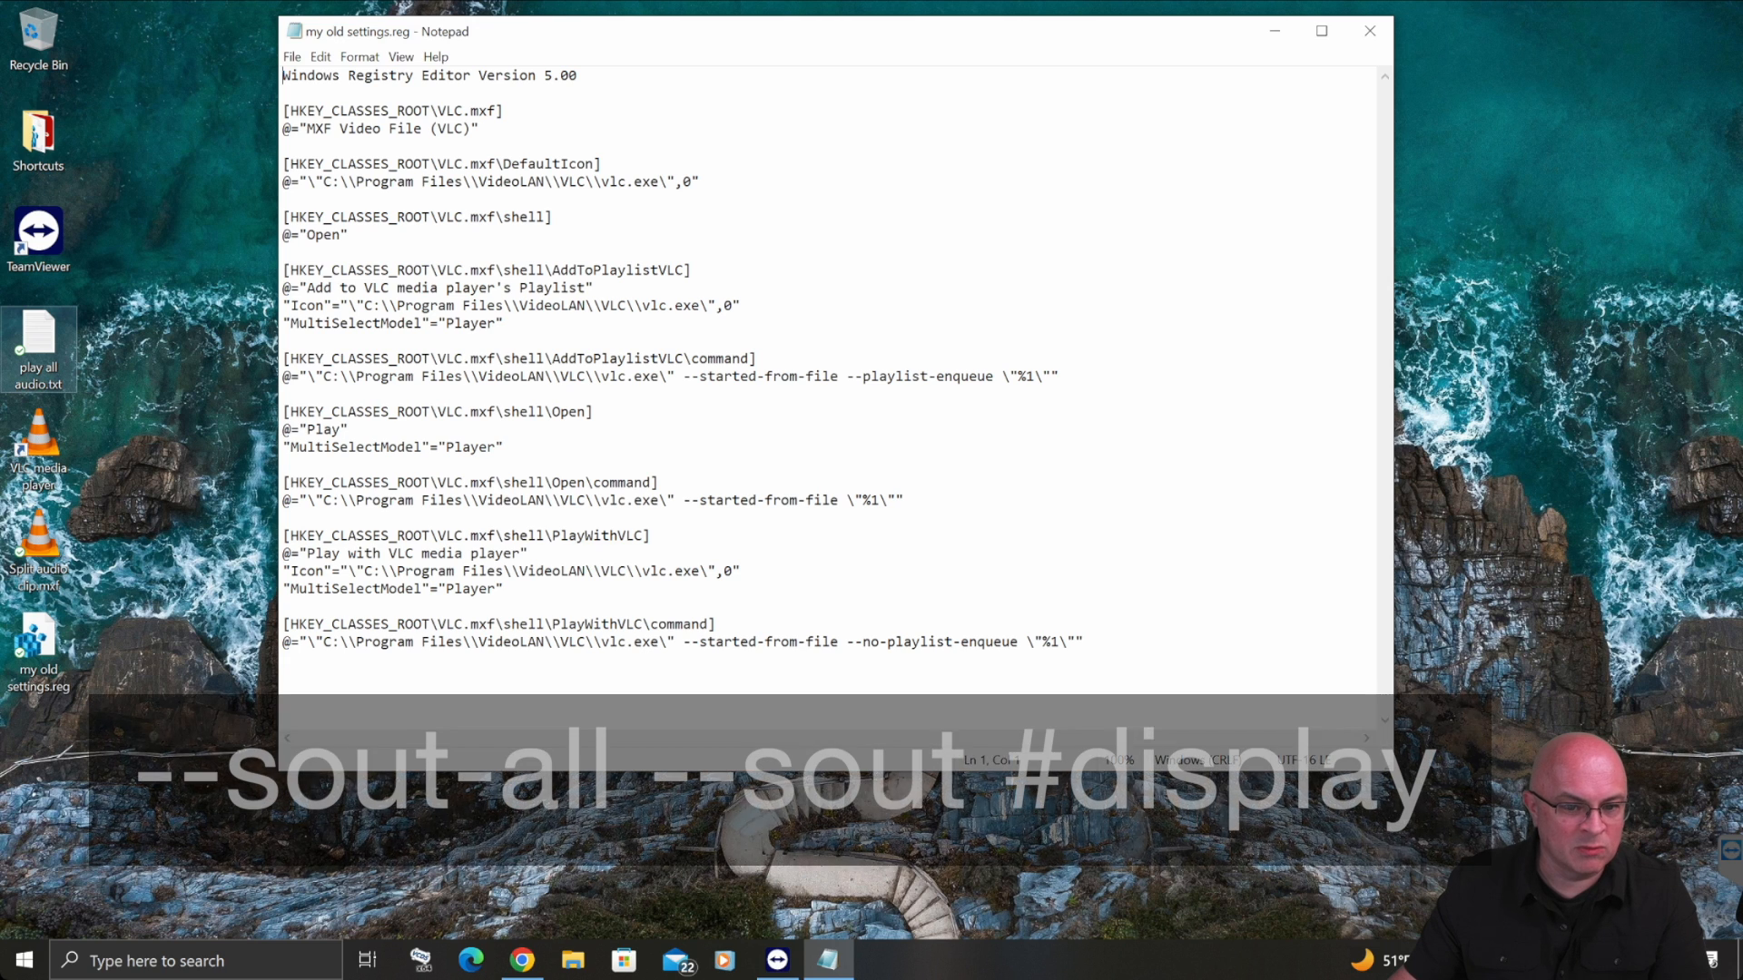
# - Copy the options "--sout-all --sout #display" from play all audio.txt and return to my old settings.reg
pyautogui.doubleClick(38, 350)
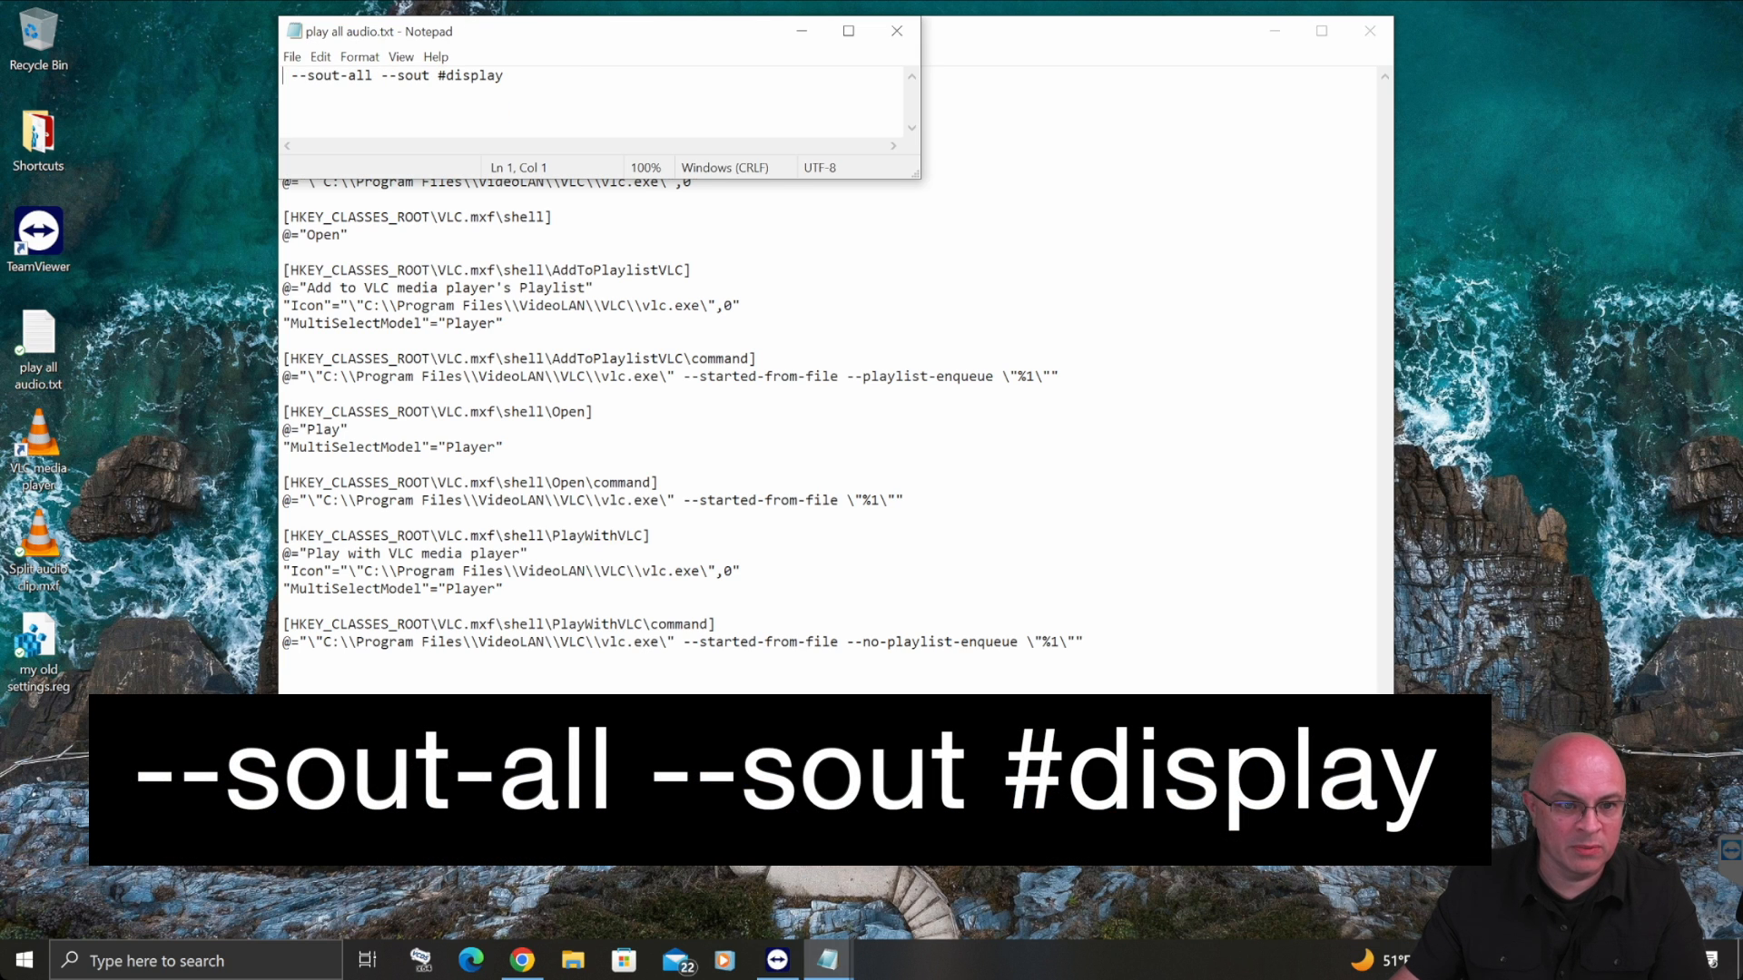
pyautogui.moveTo(505, 76); pyautogui.dragTo(291, 75)
pyautogui.hotkey('ctrl', 'c')
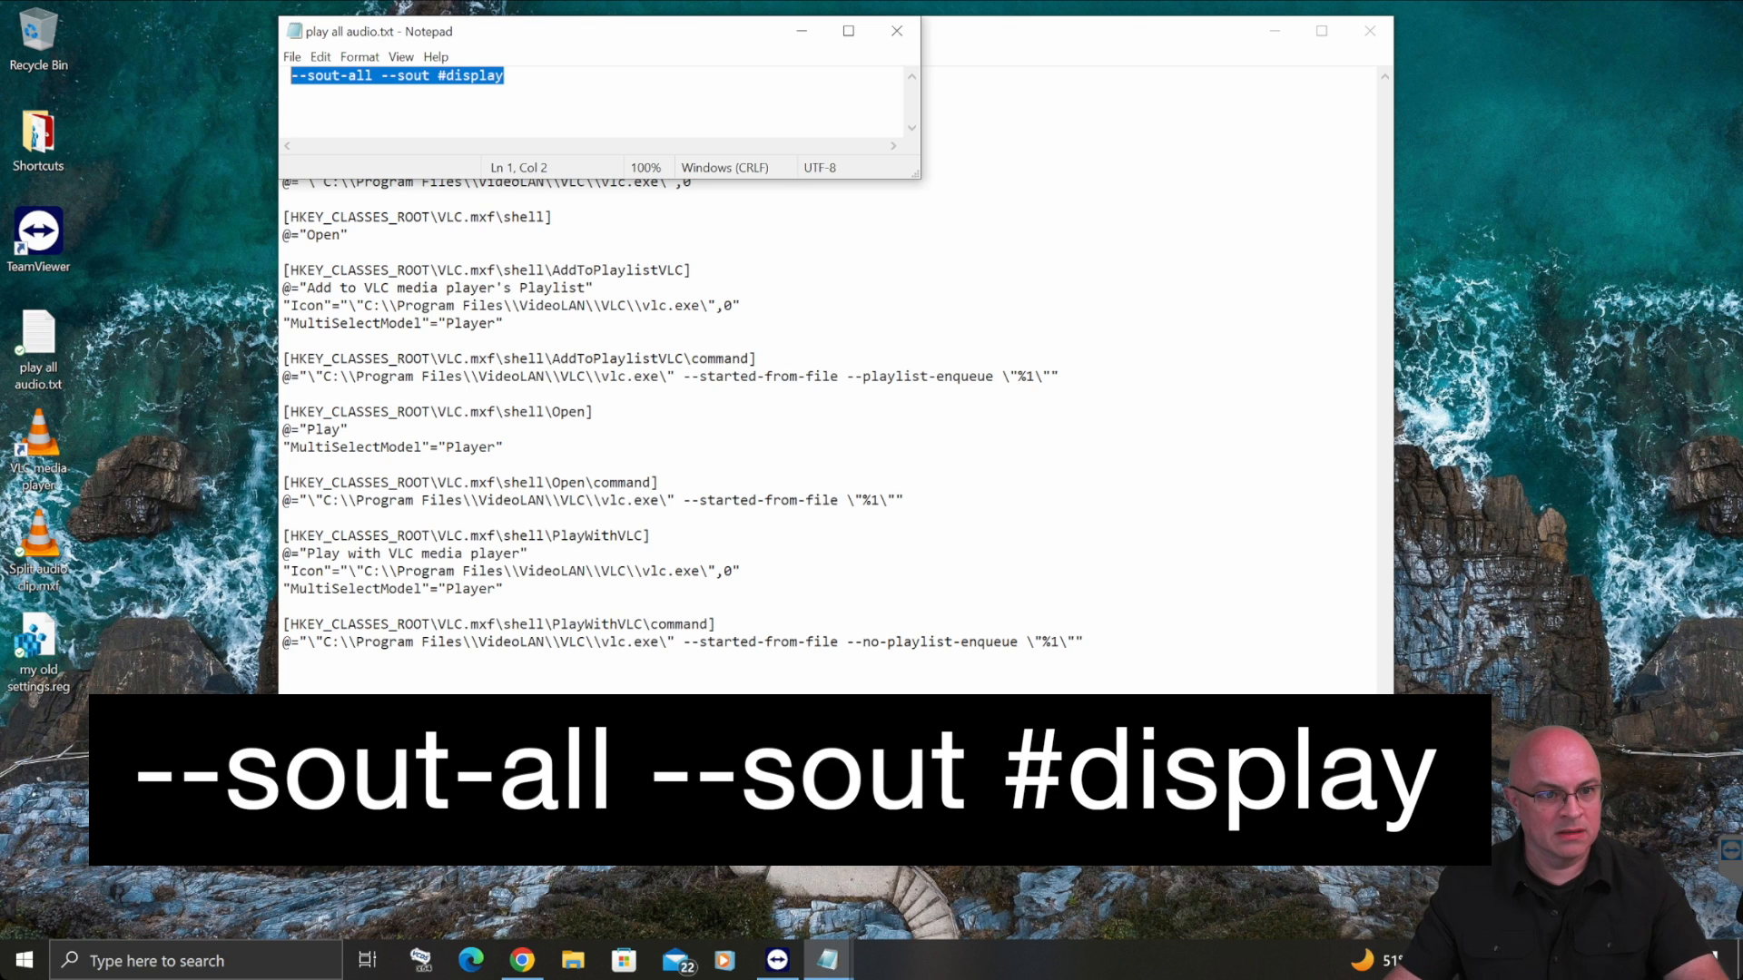
pyautogui.click(321, 56)
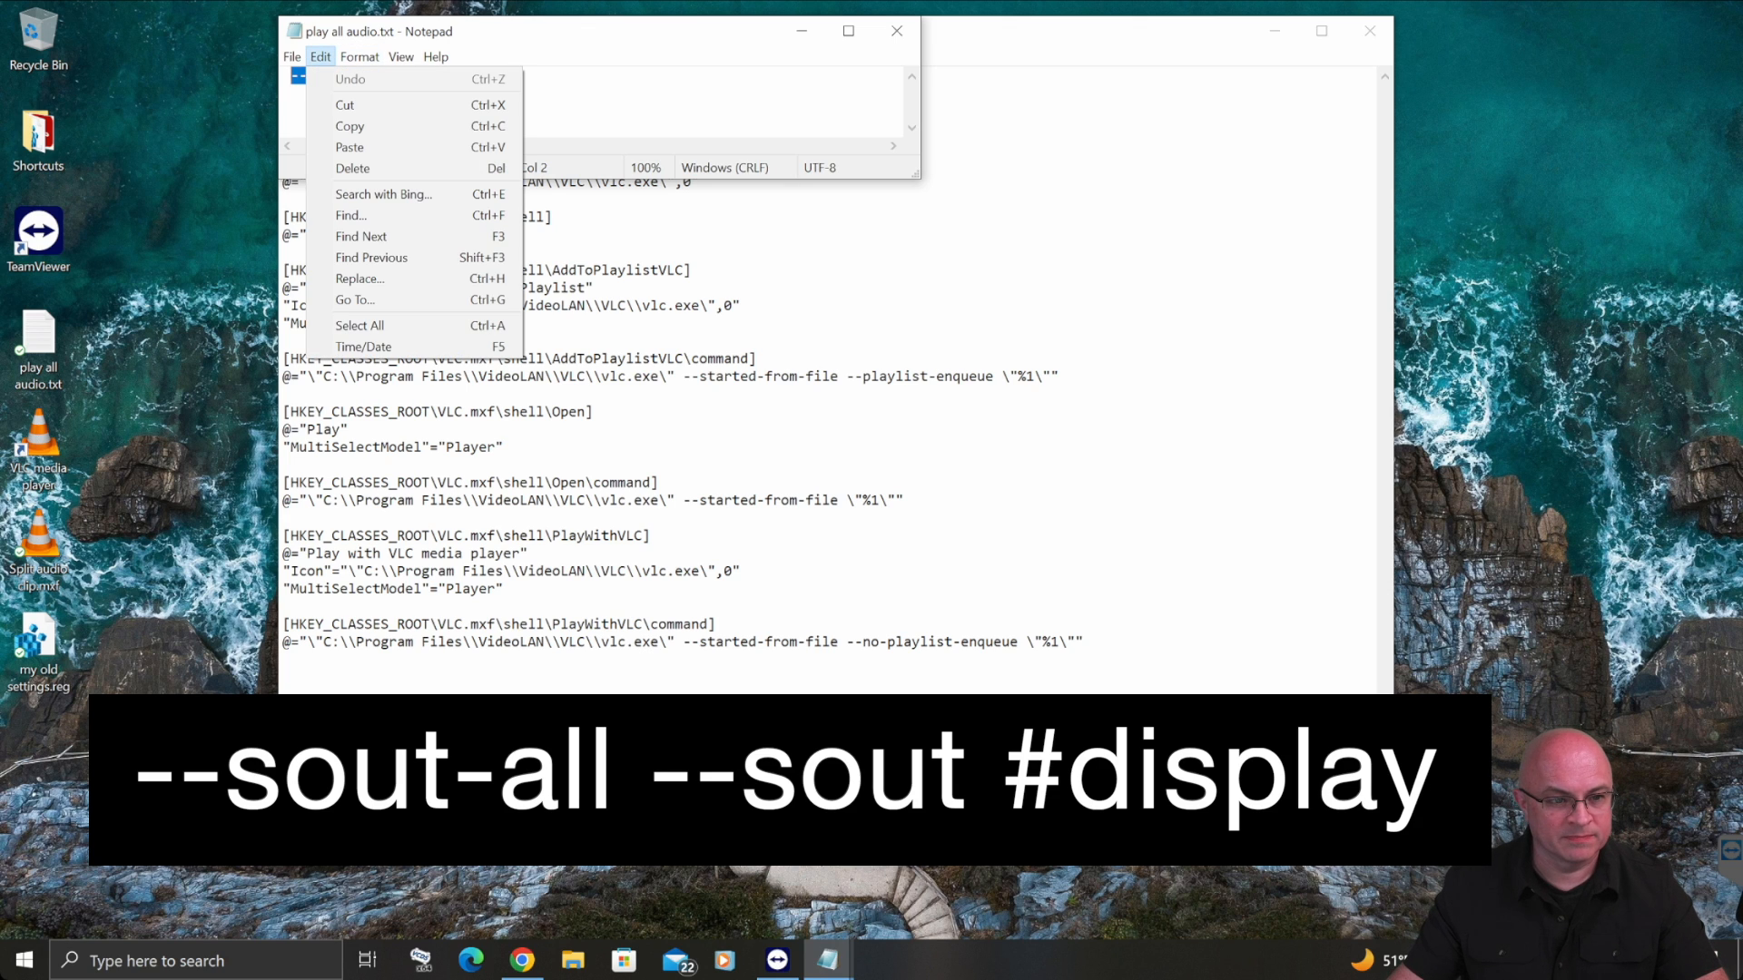
pyautogui.click(350, 127)
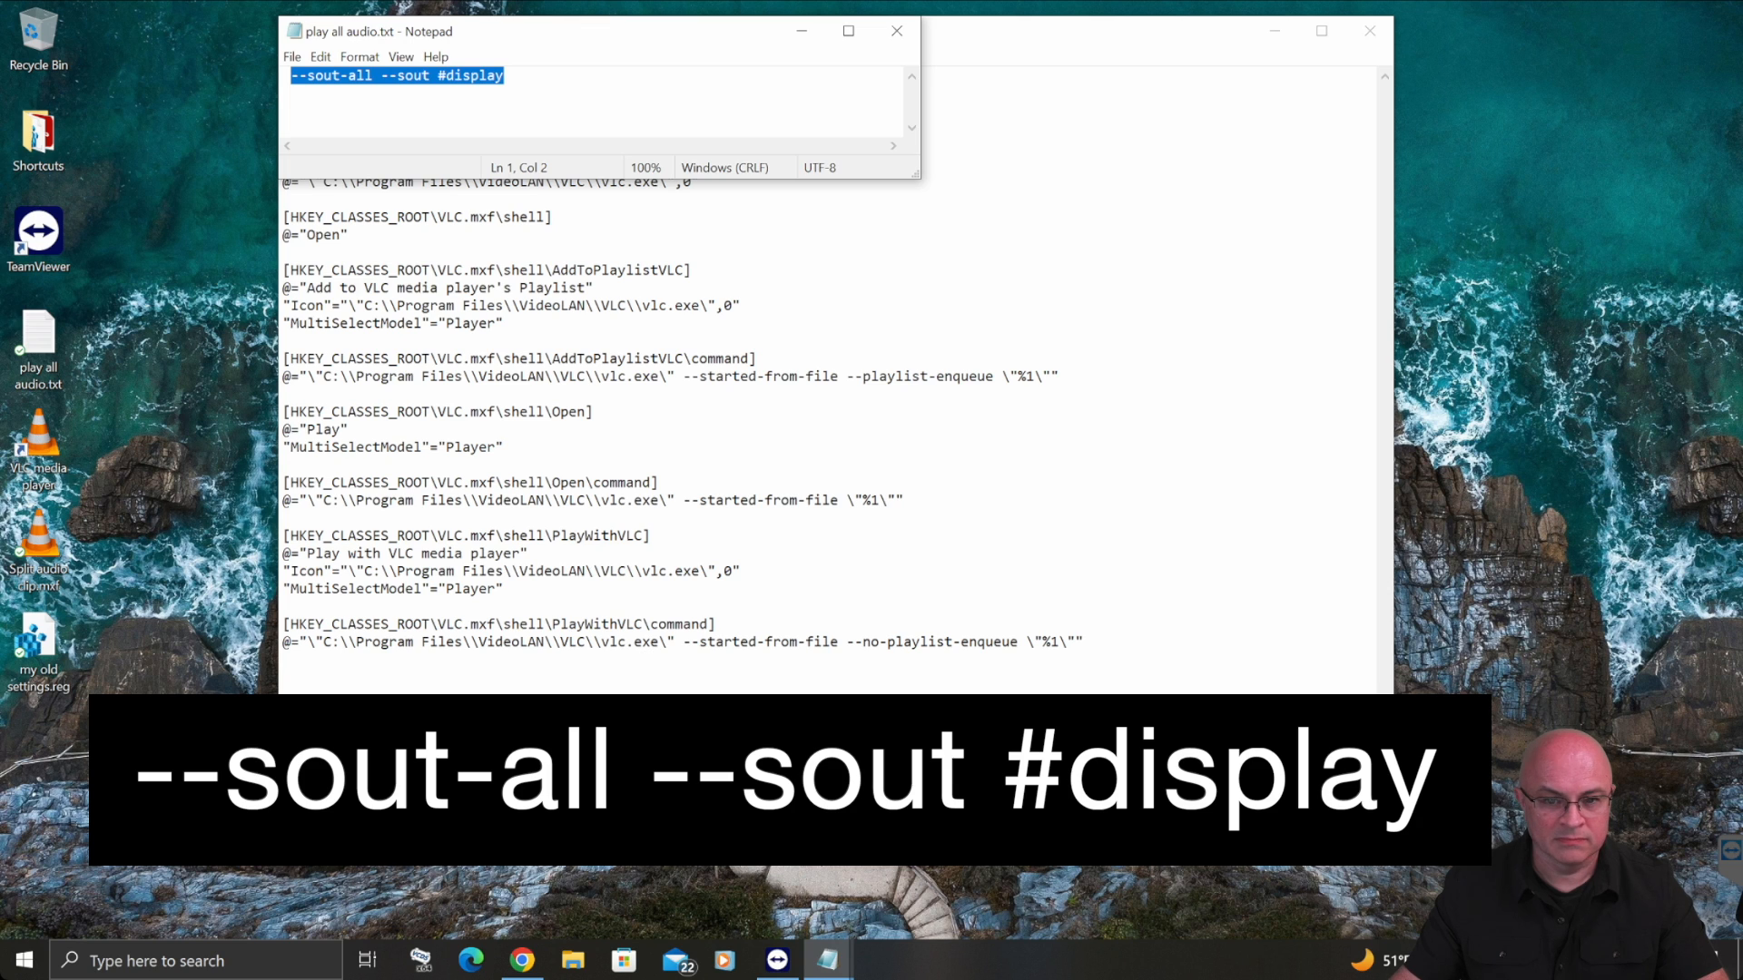
pyautogui.click(1035, 128)
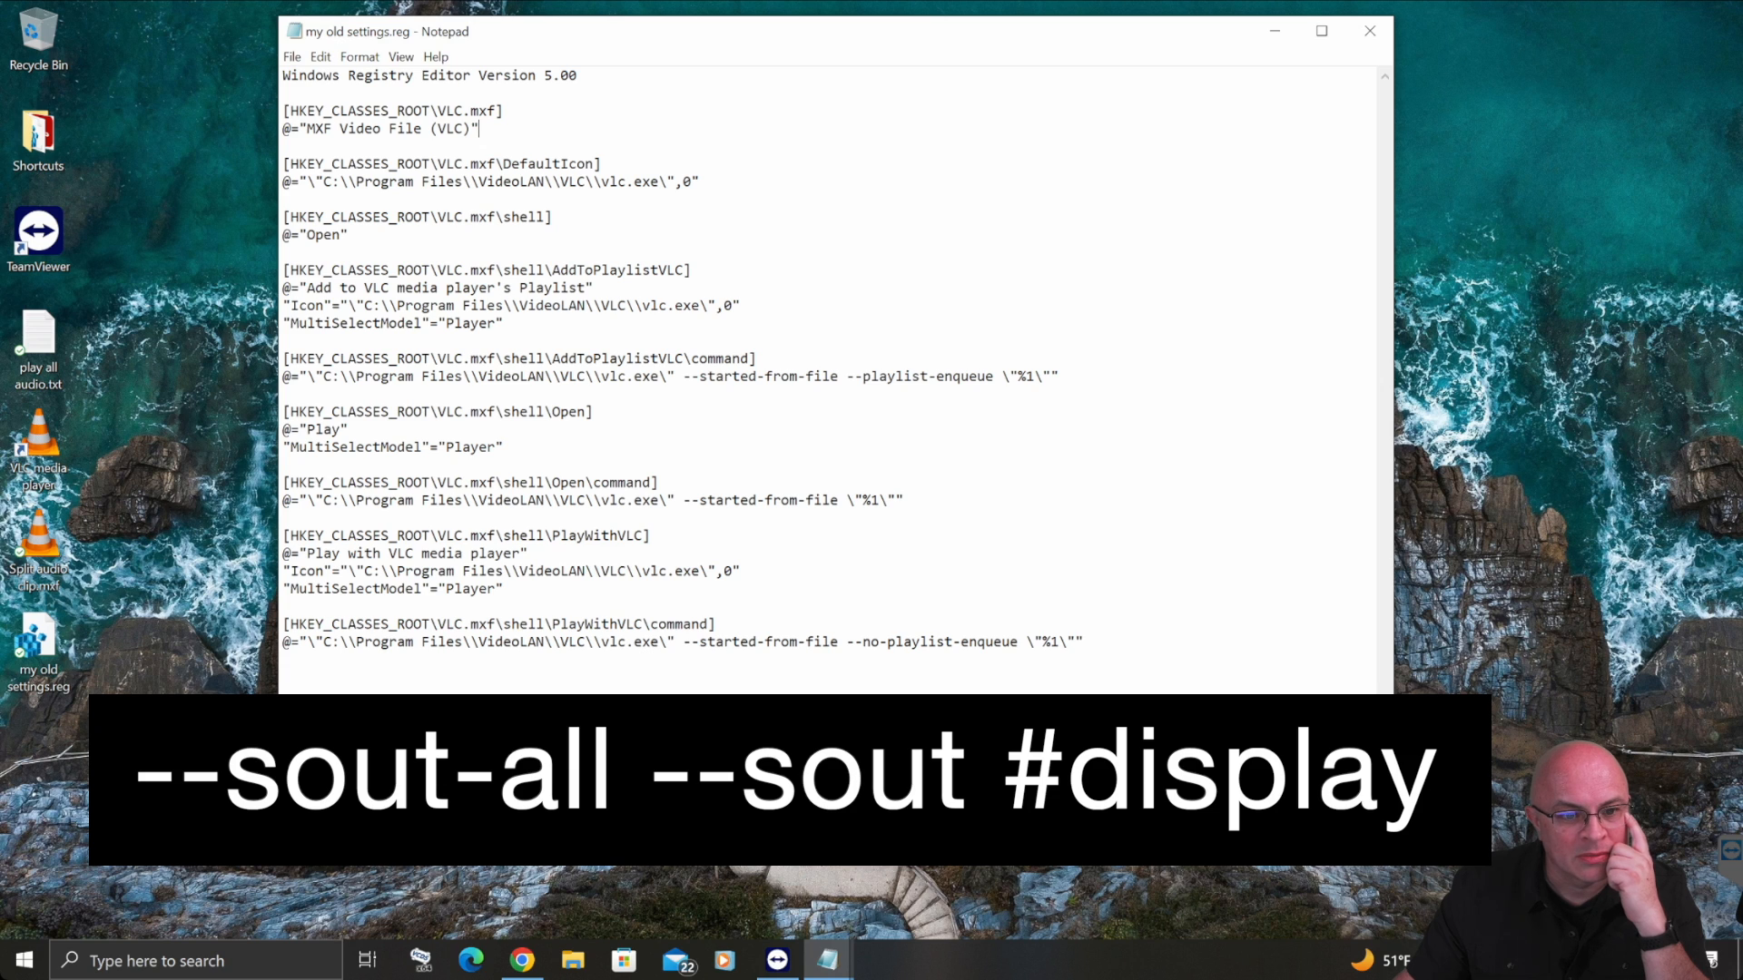
# - Find the three command keys in my old settings.reg and insert "--sout-all --sout #display" after the vlc.exe path in the AddToPlaylistVLC command
pyautogui.moveTo(757, 360); pyautogui.dragTo(684, 359)
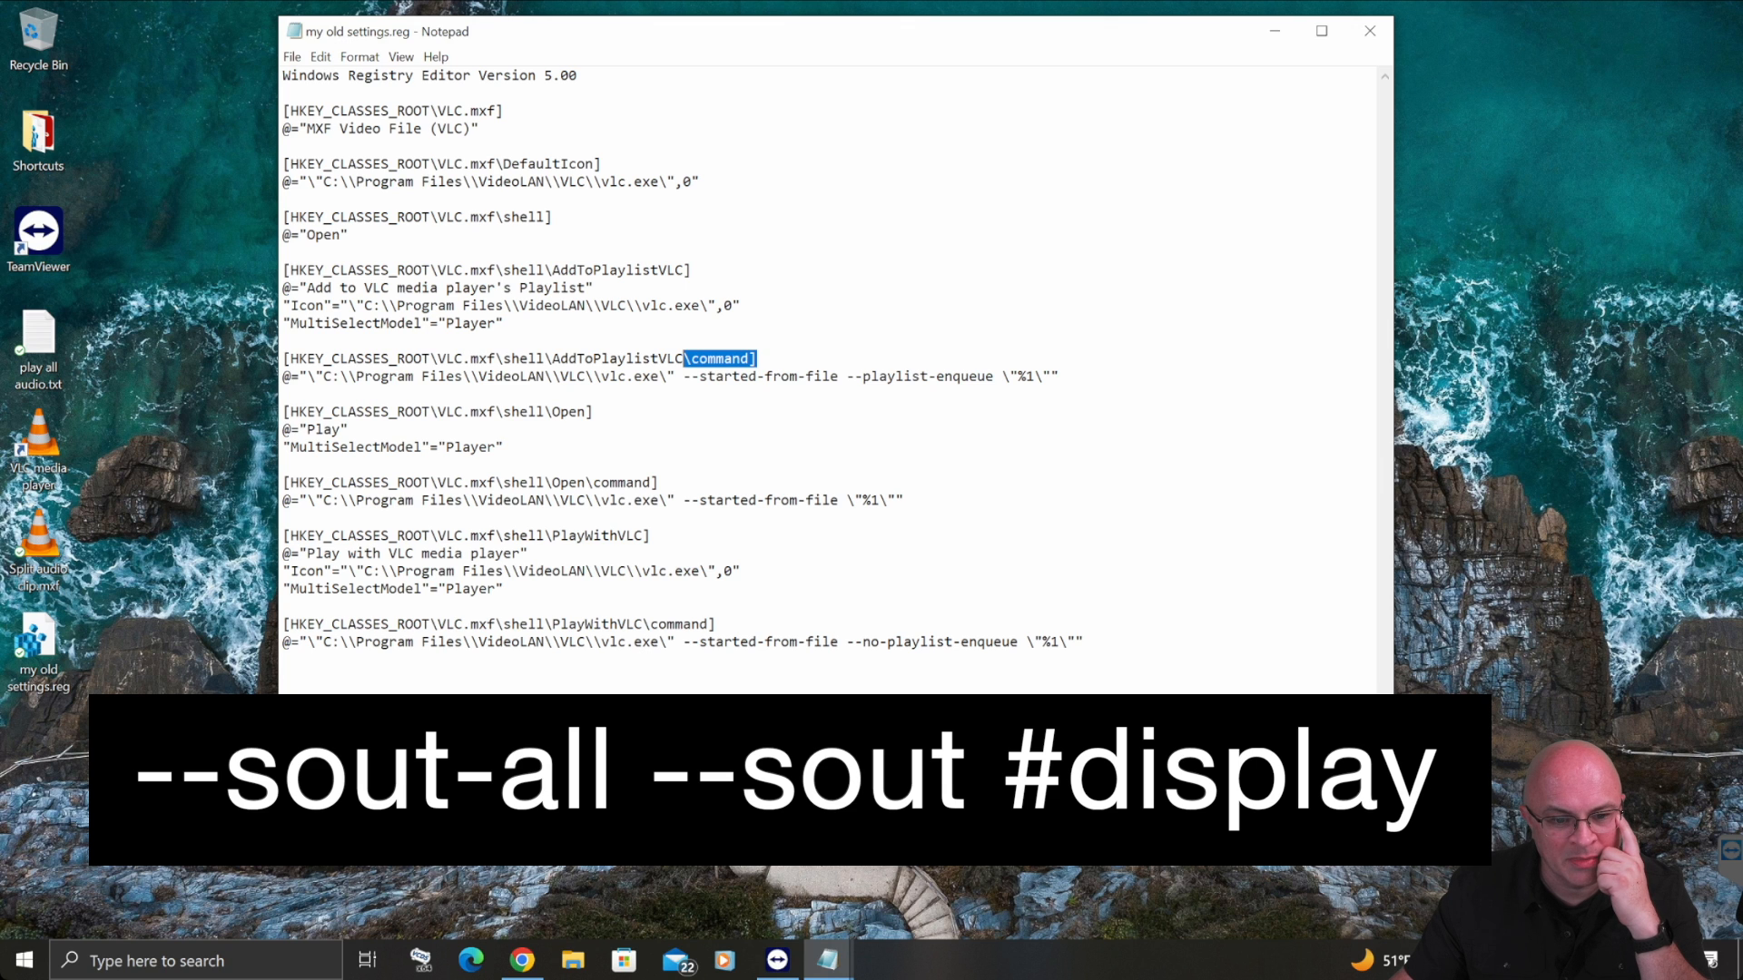
pyautogui.moveTo(659, 483); pyautogui.dragTo(586, 483)
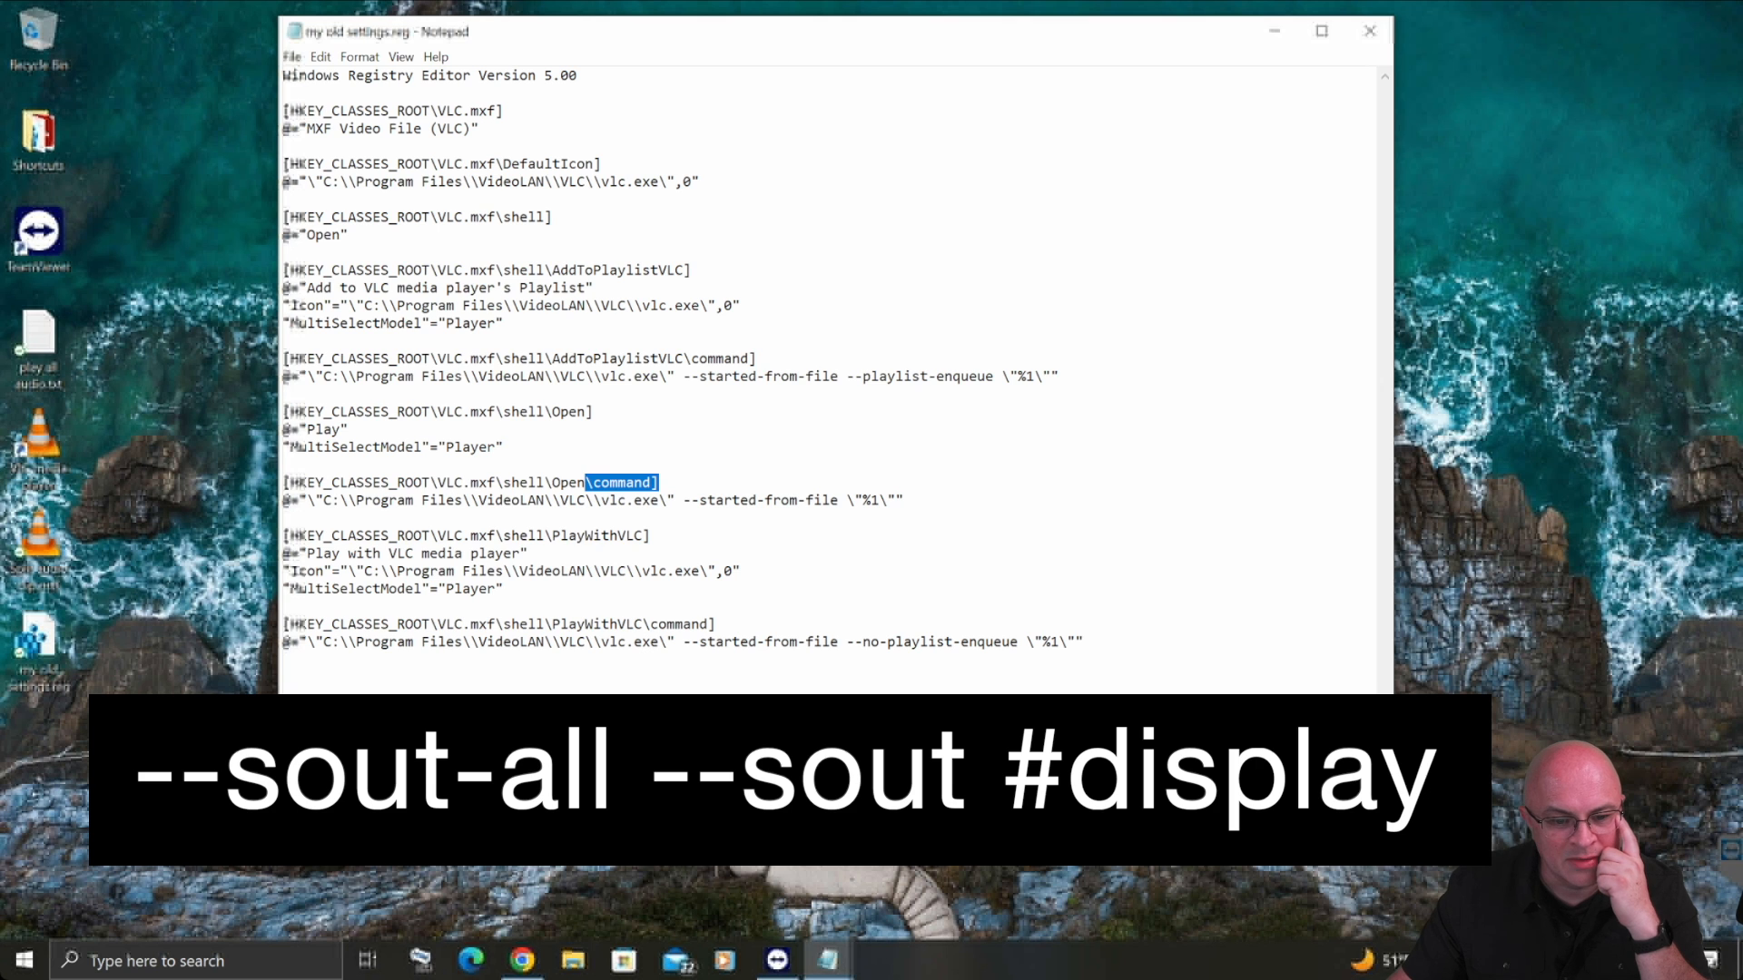
pyautogui.moveTo(716, 625); pyautogui.dragTo(651, 625)
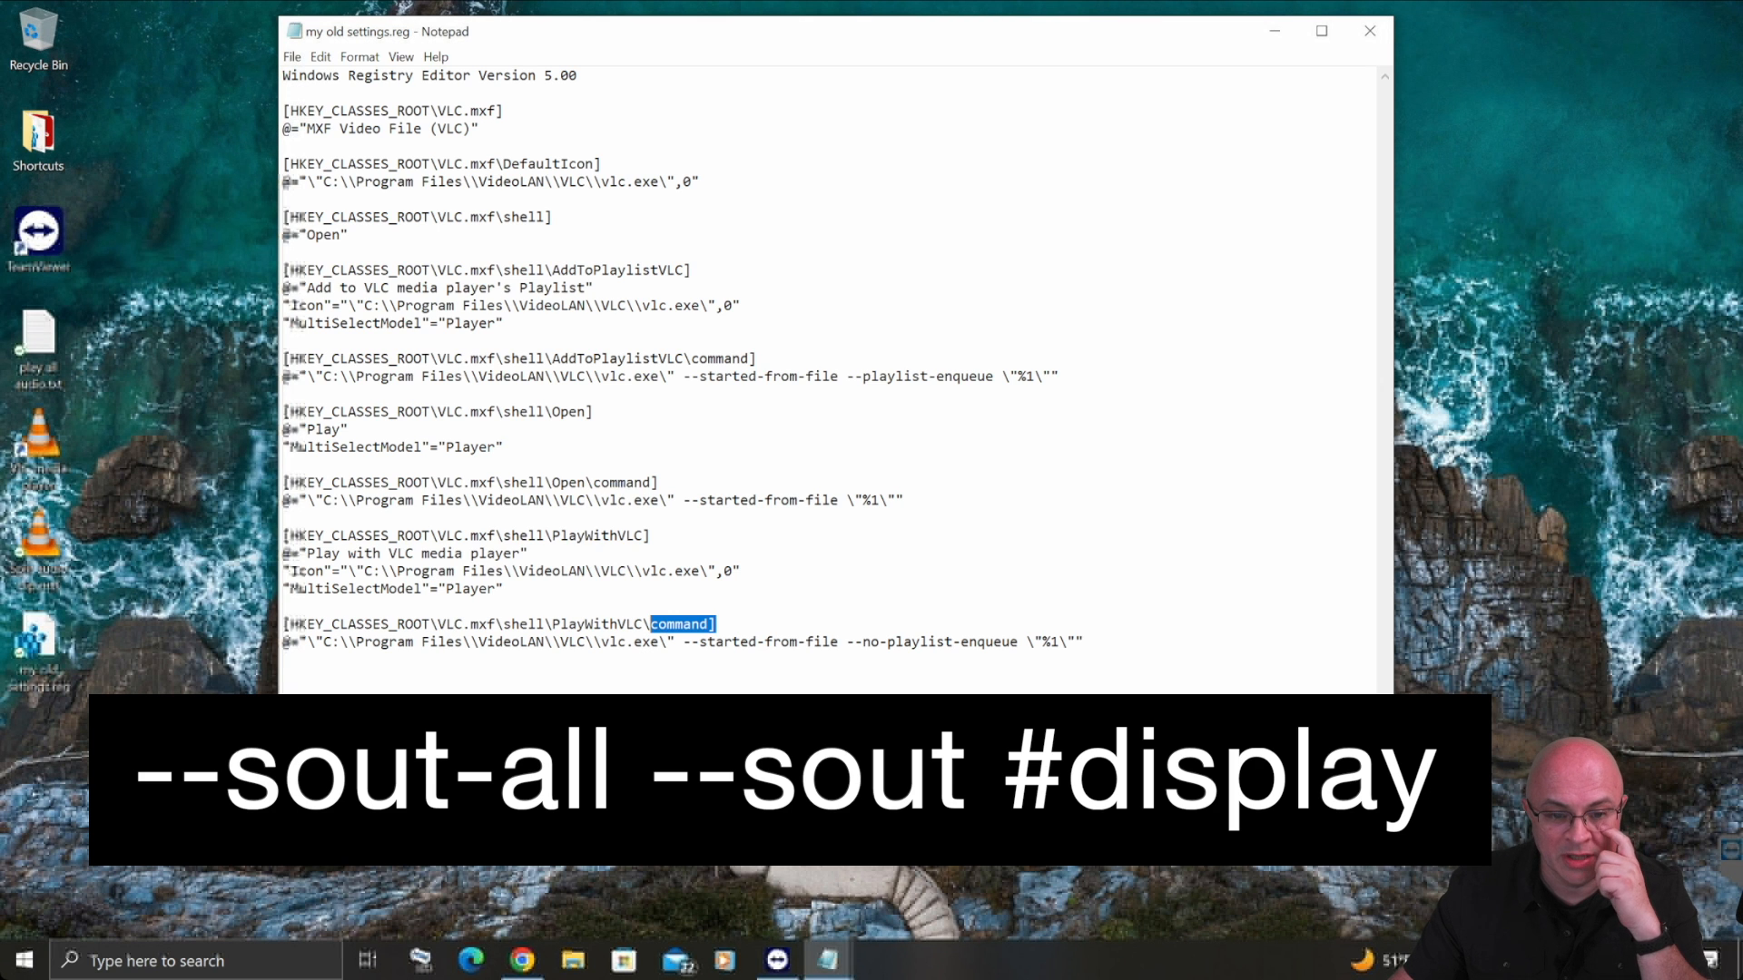
pyautogui.click(717, 625)
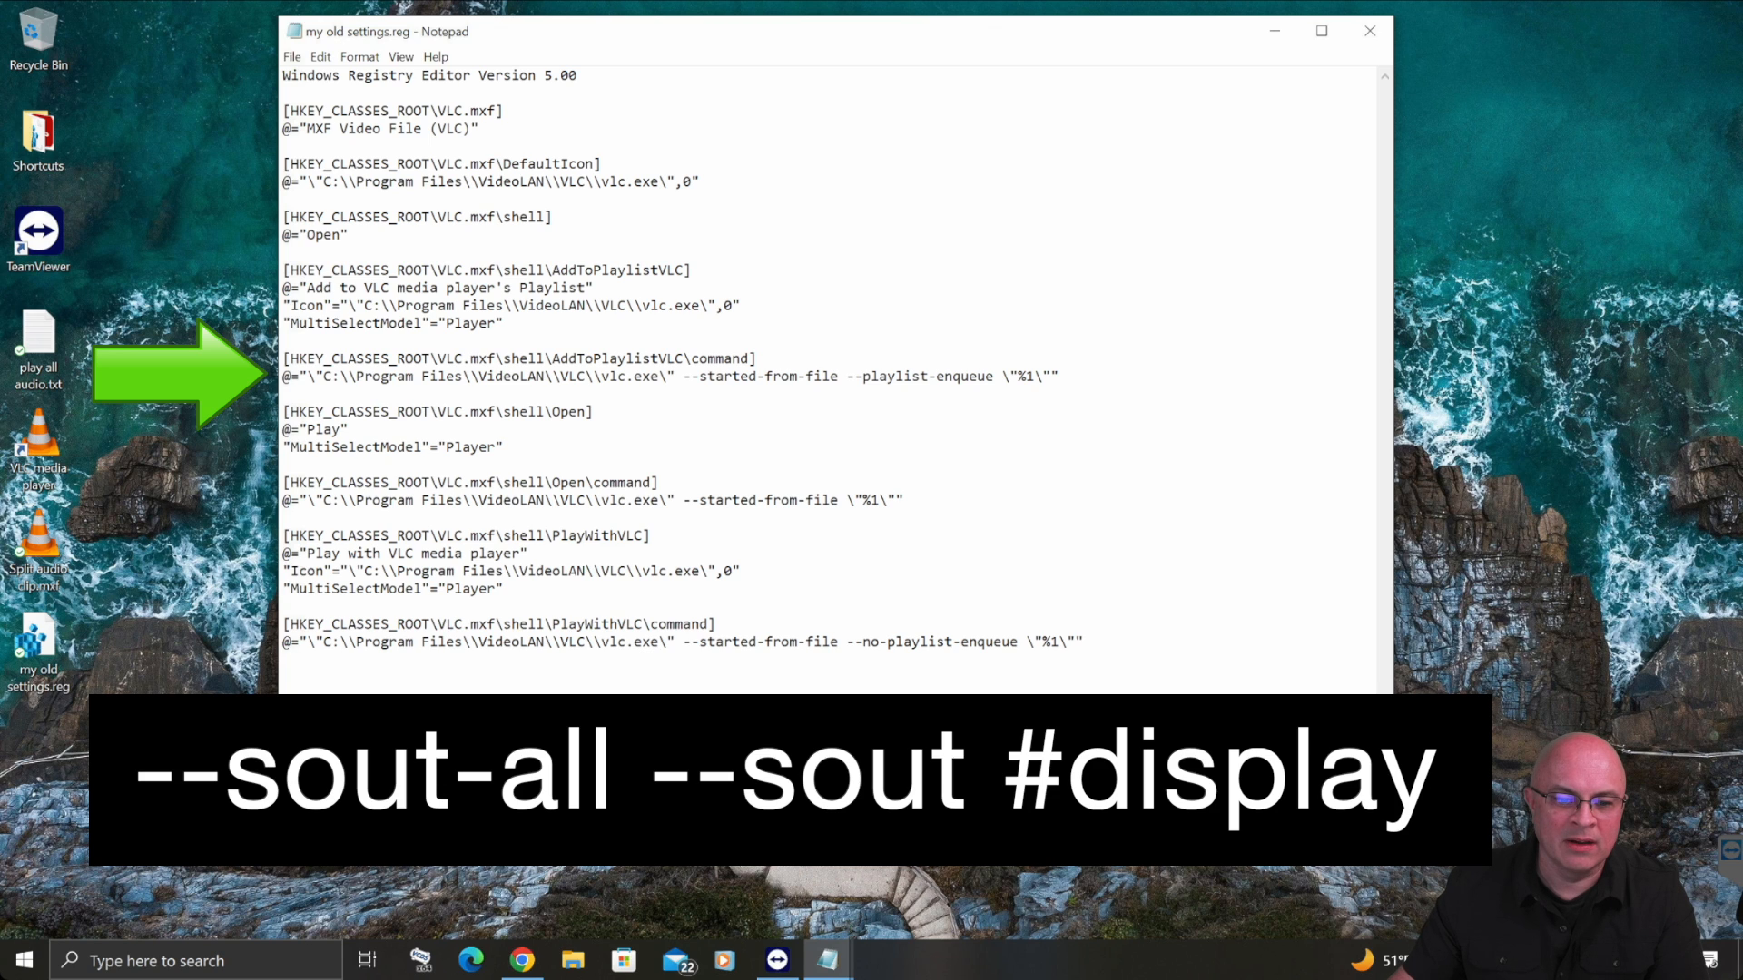
pyautogui.click(675, 377)
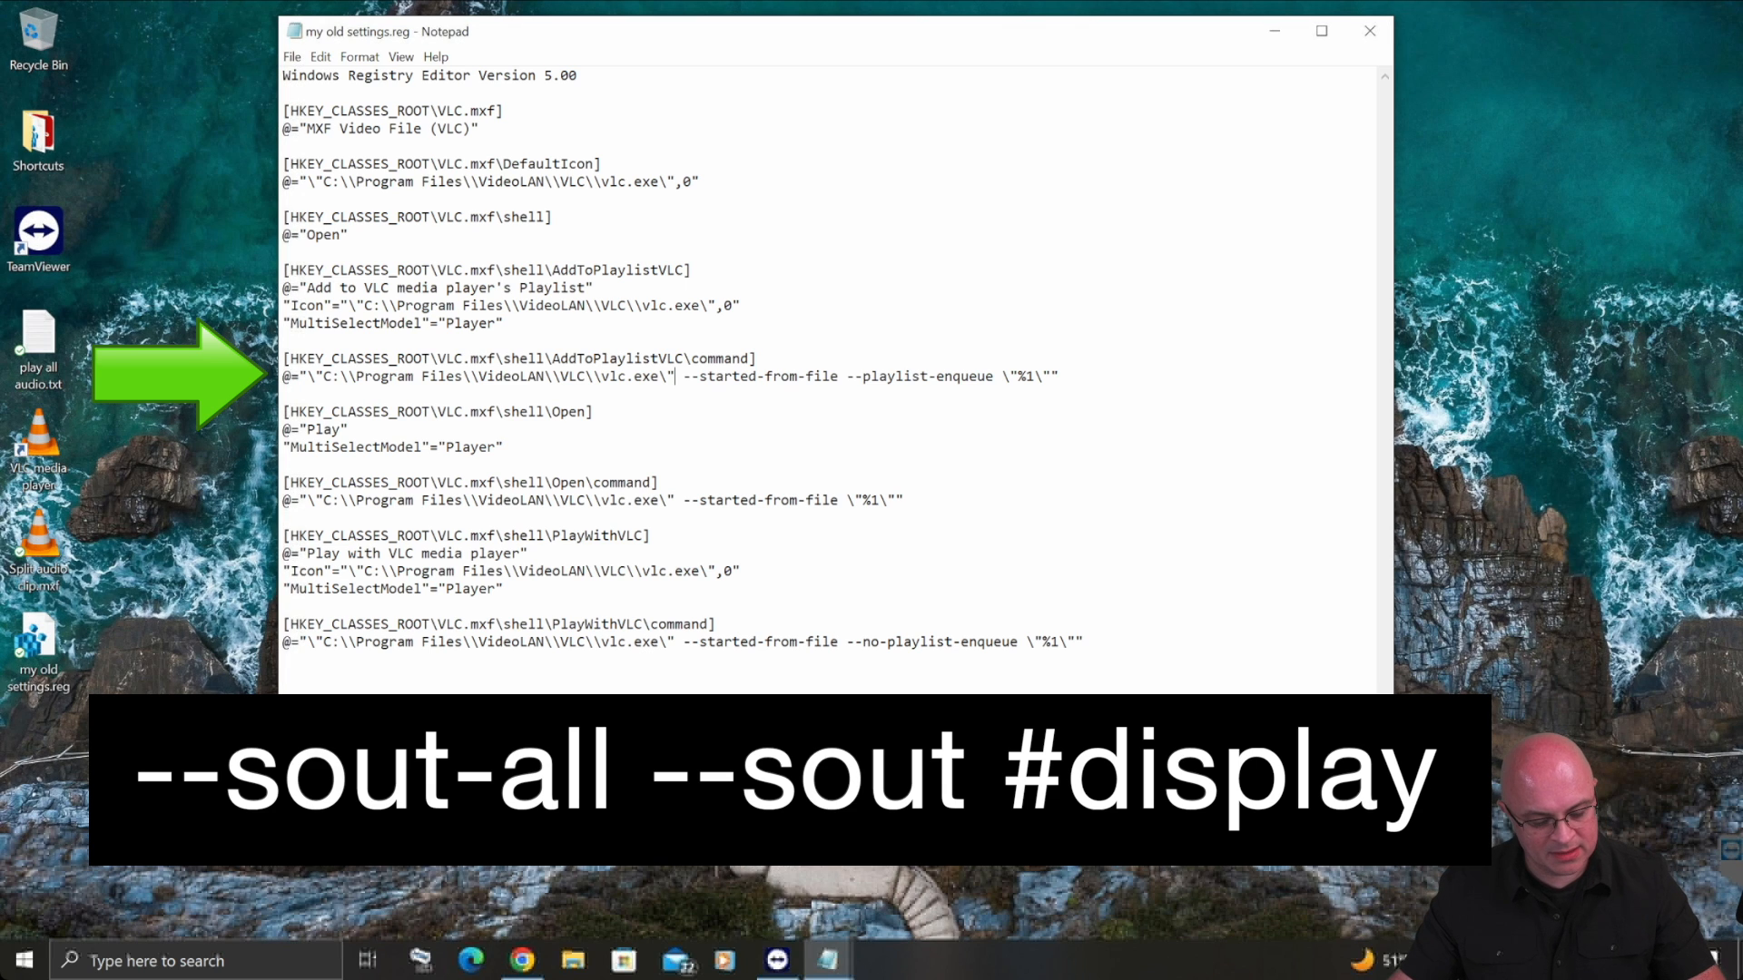
pyautogui.hotkey('ctrl', 'v')
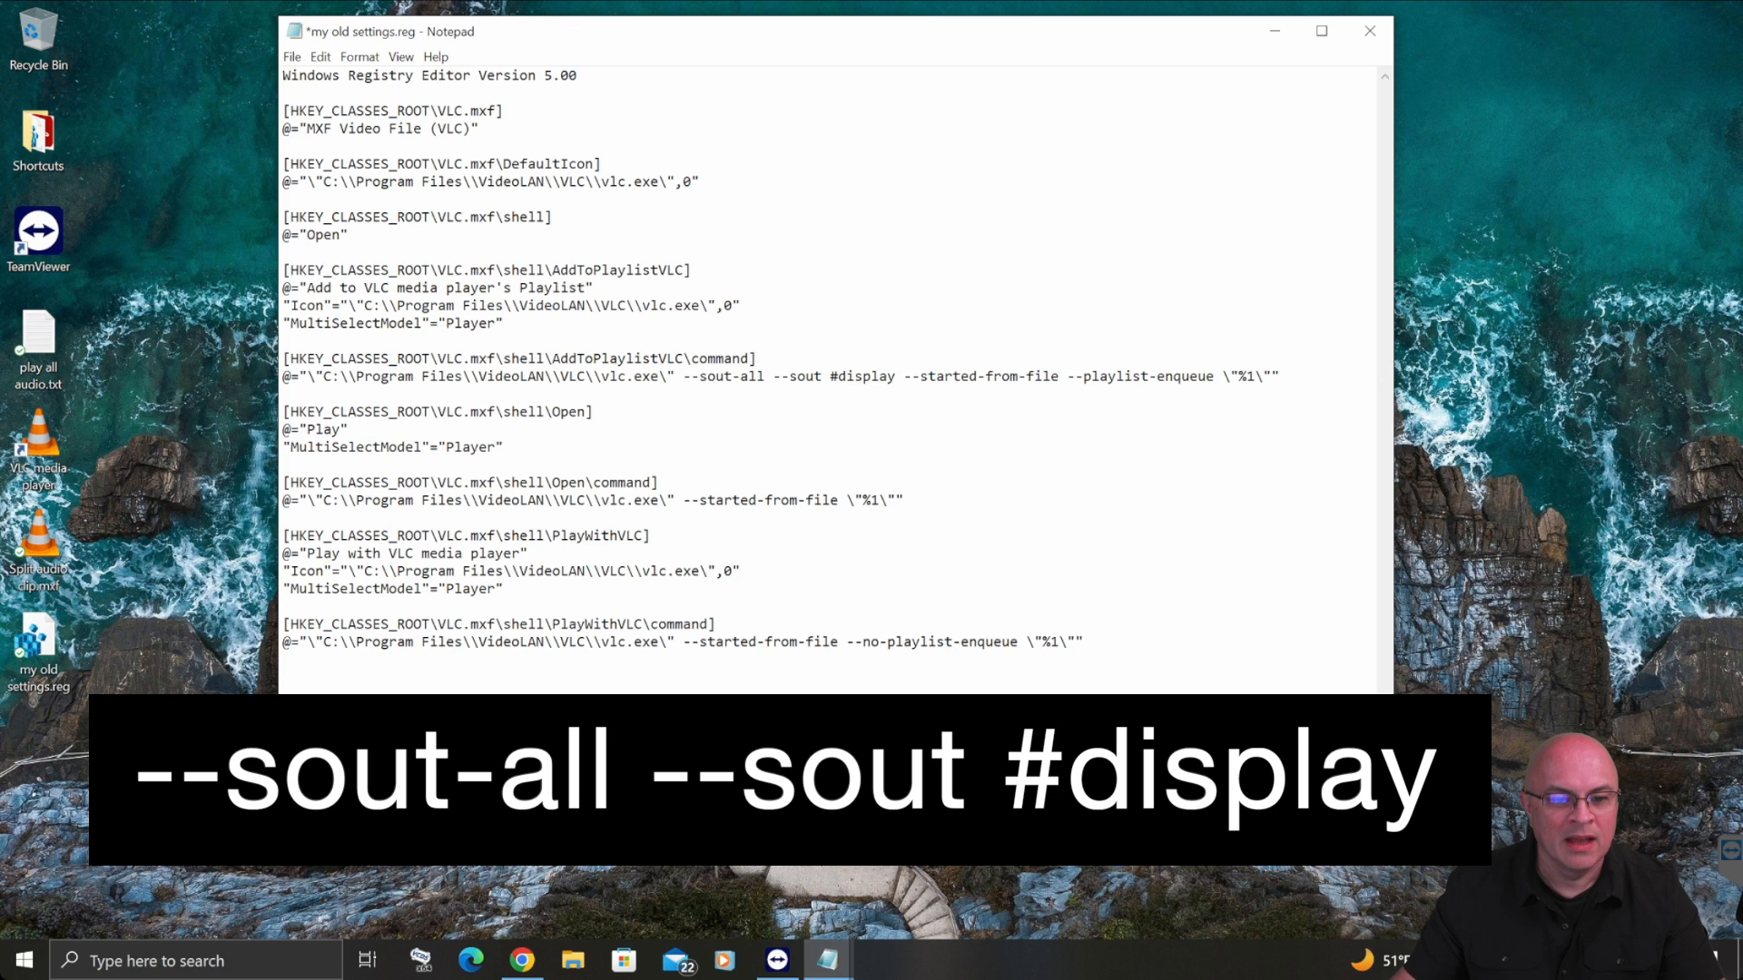
# - Insert "--sout-all --sout #display" before --started-from-file in both the Open and PlayWithVLC command lines
pyautogui.click(667, 500)
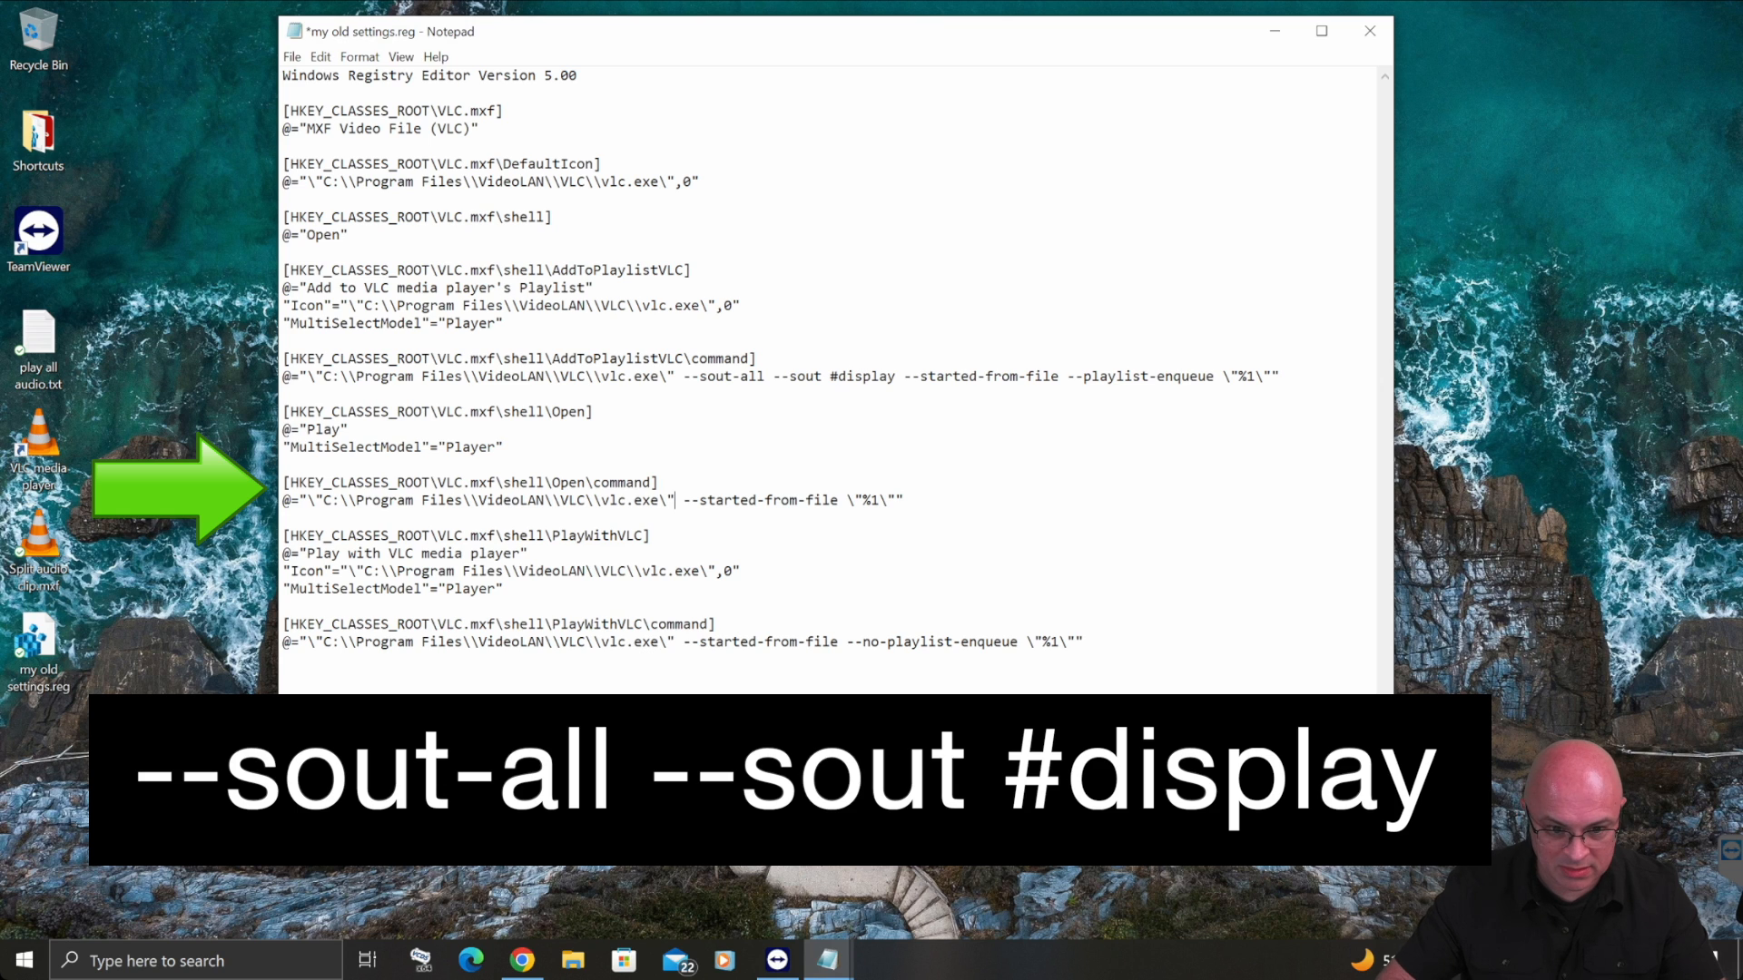
pyautogui.press('Right')
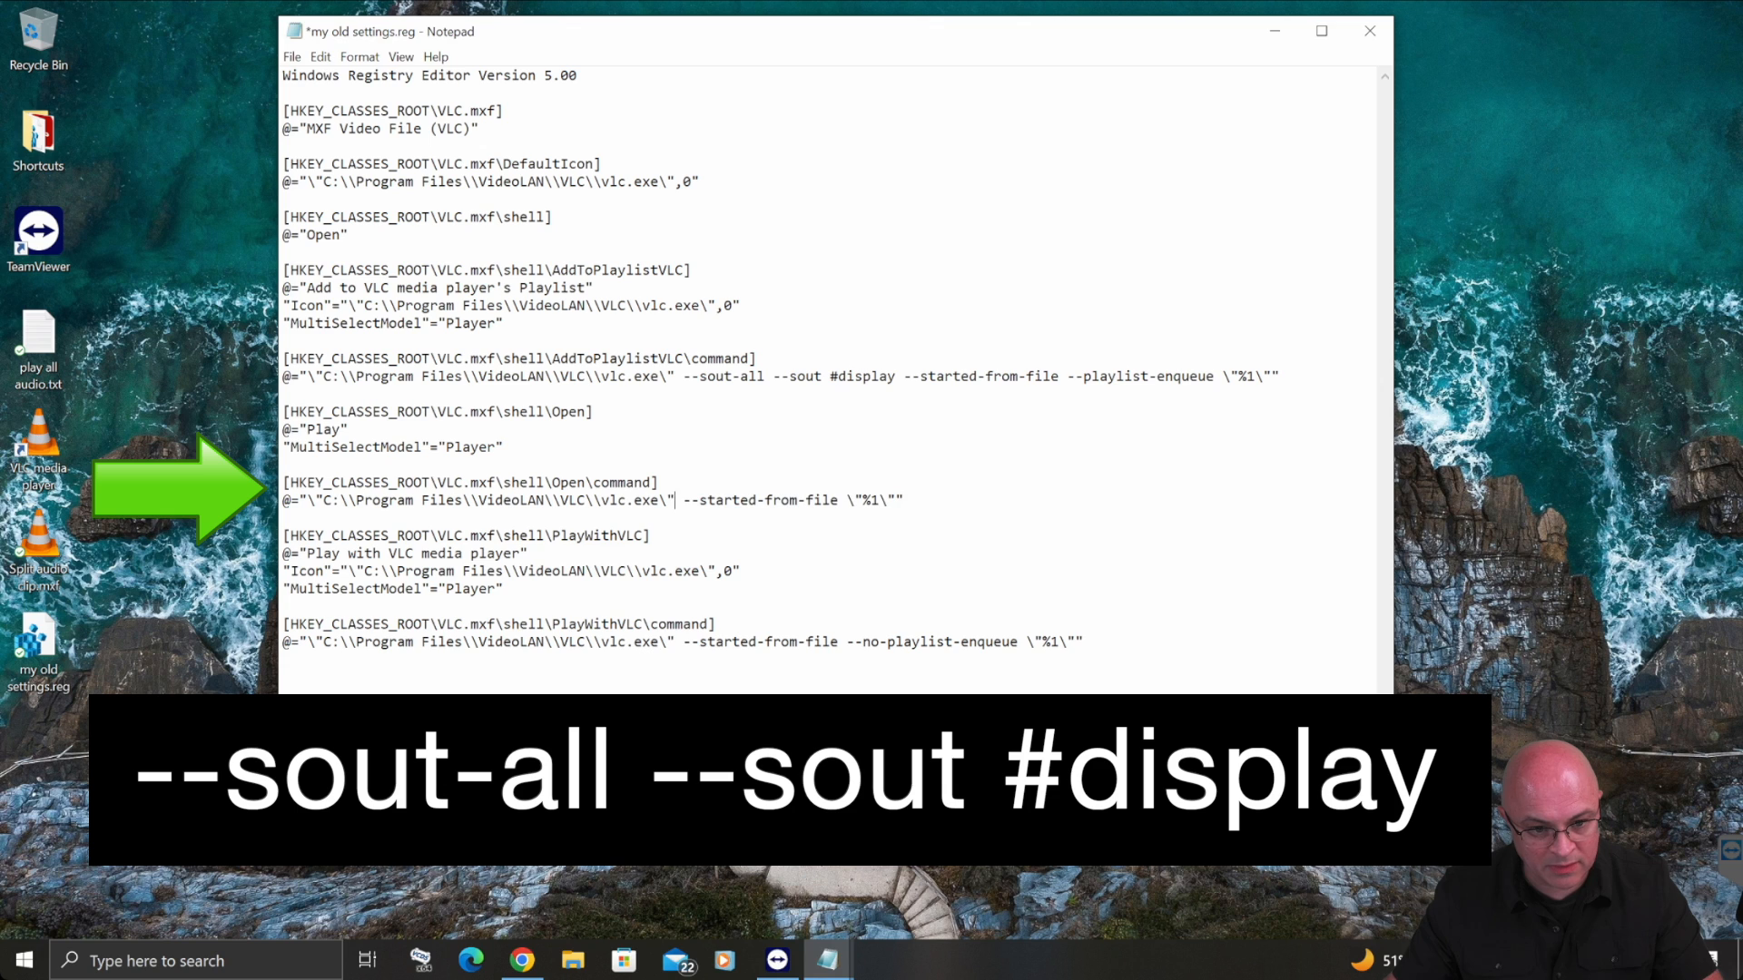
pyautogui.hotkey('ctrl', 'v')
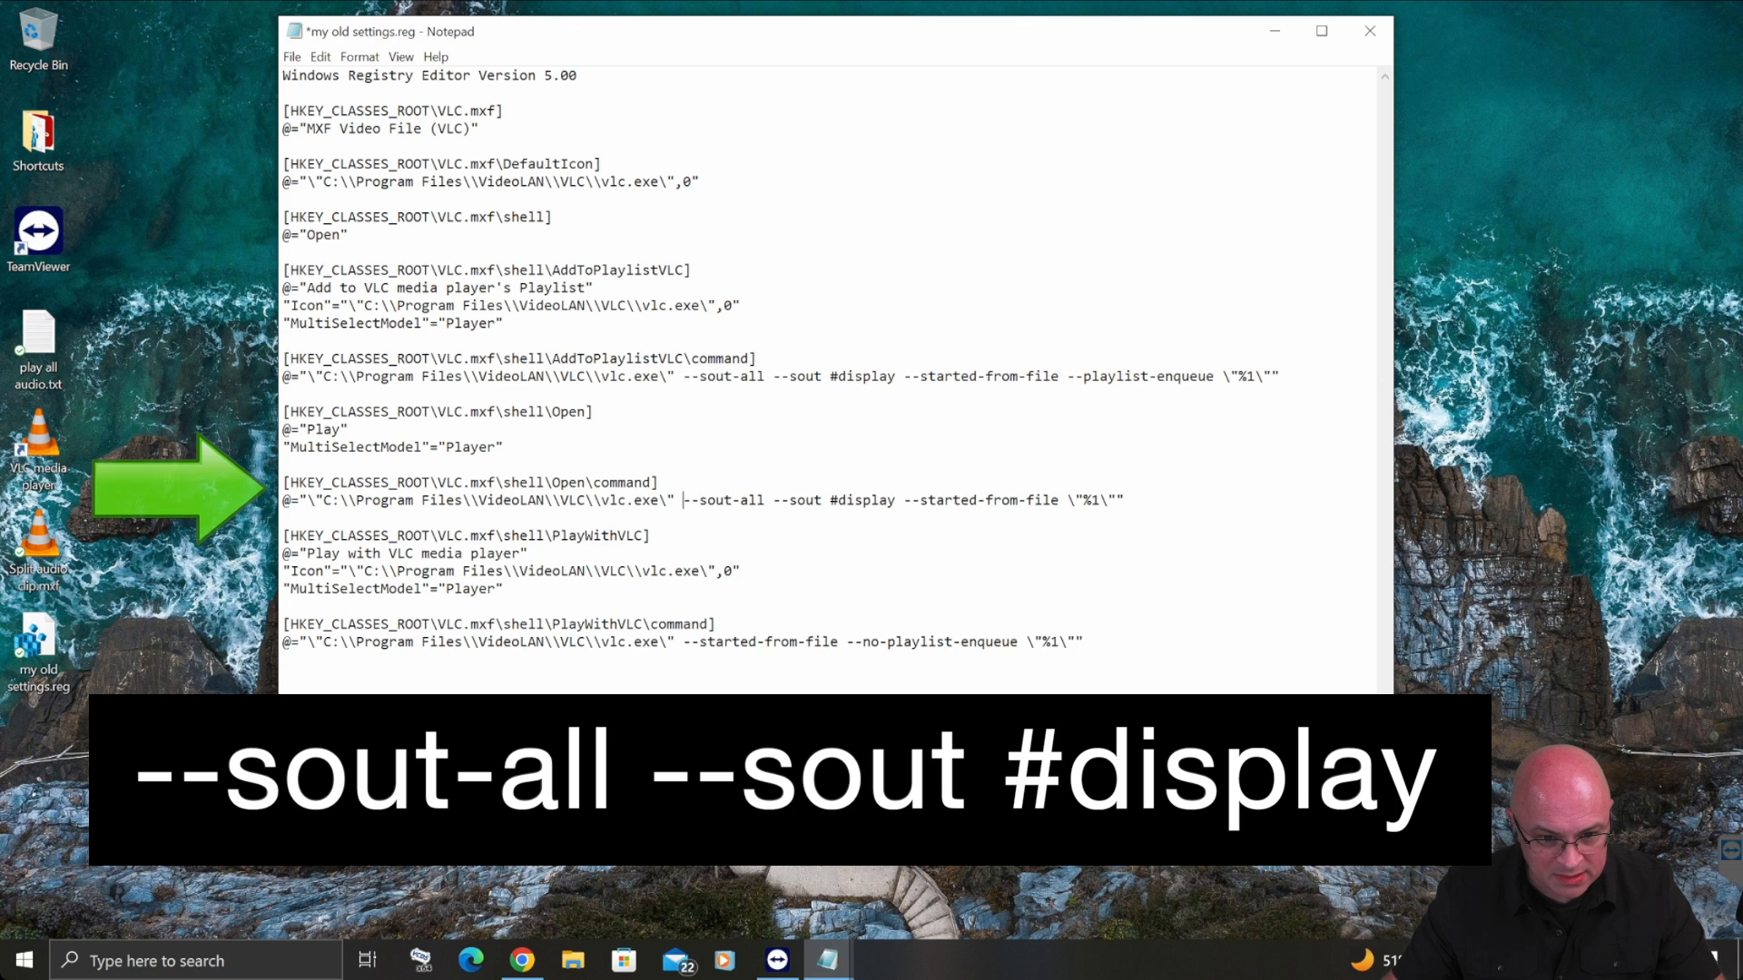
pyautogui.click(675, 642)
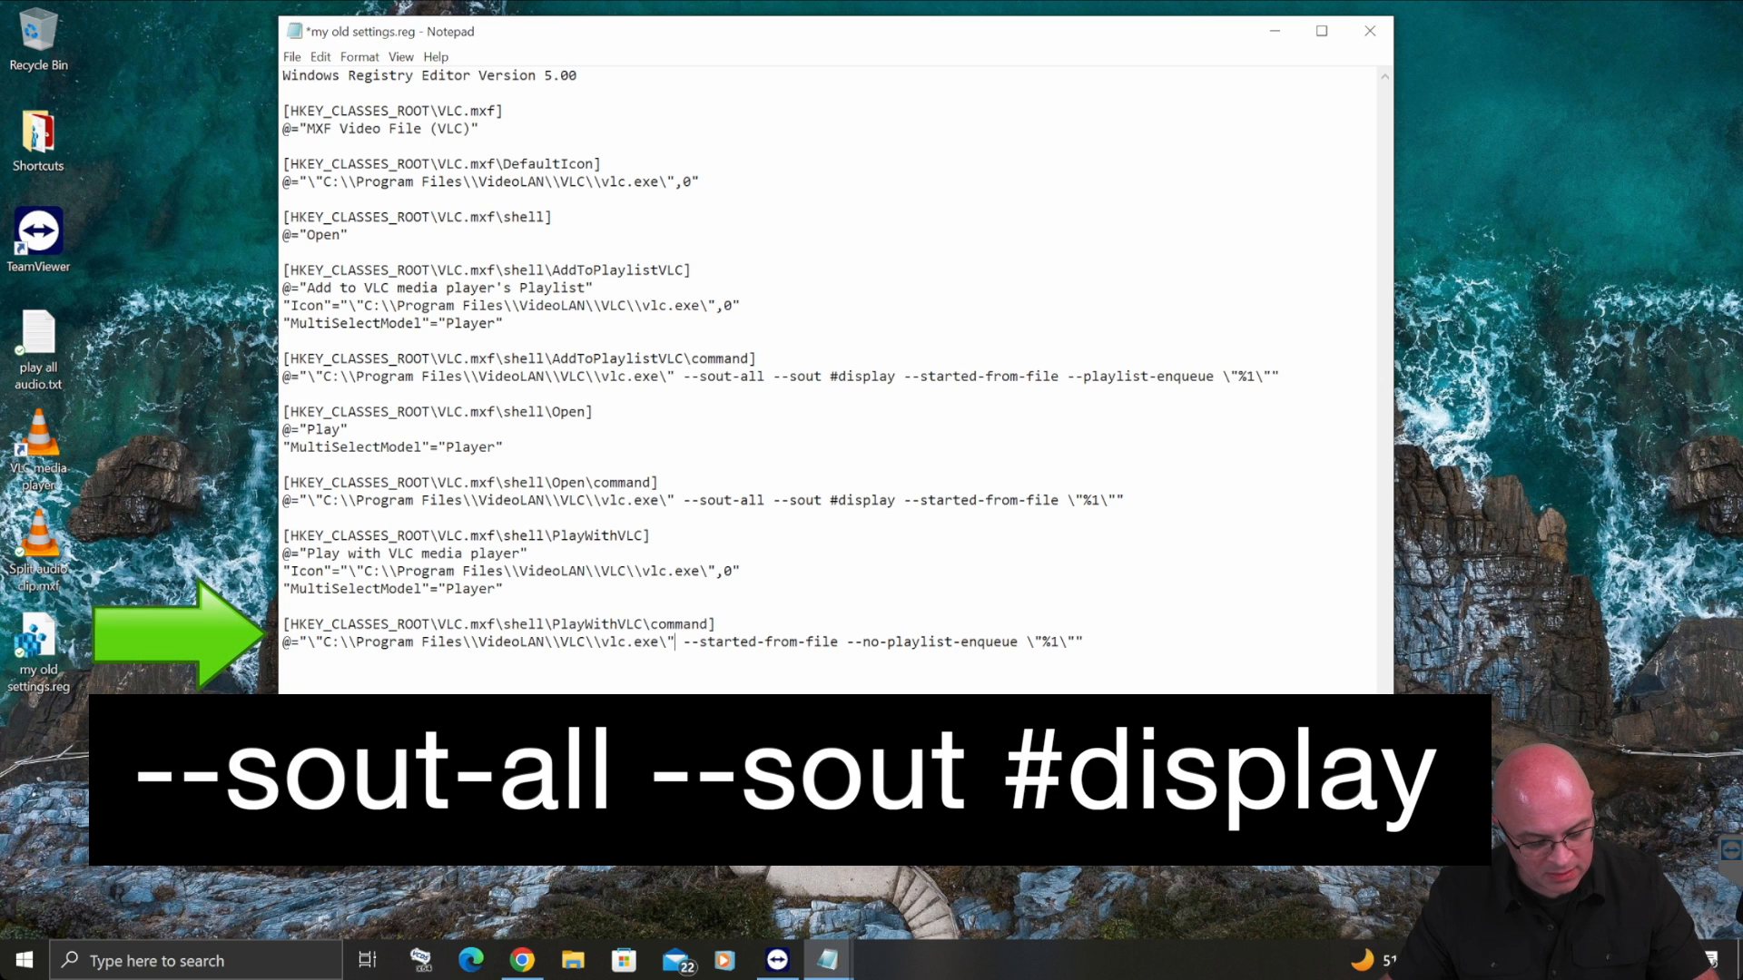
pyautogui.hotkey('ctrl', 'v')
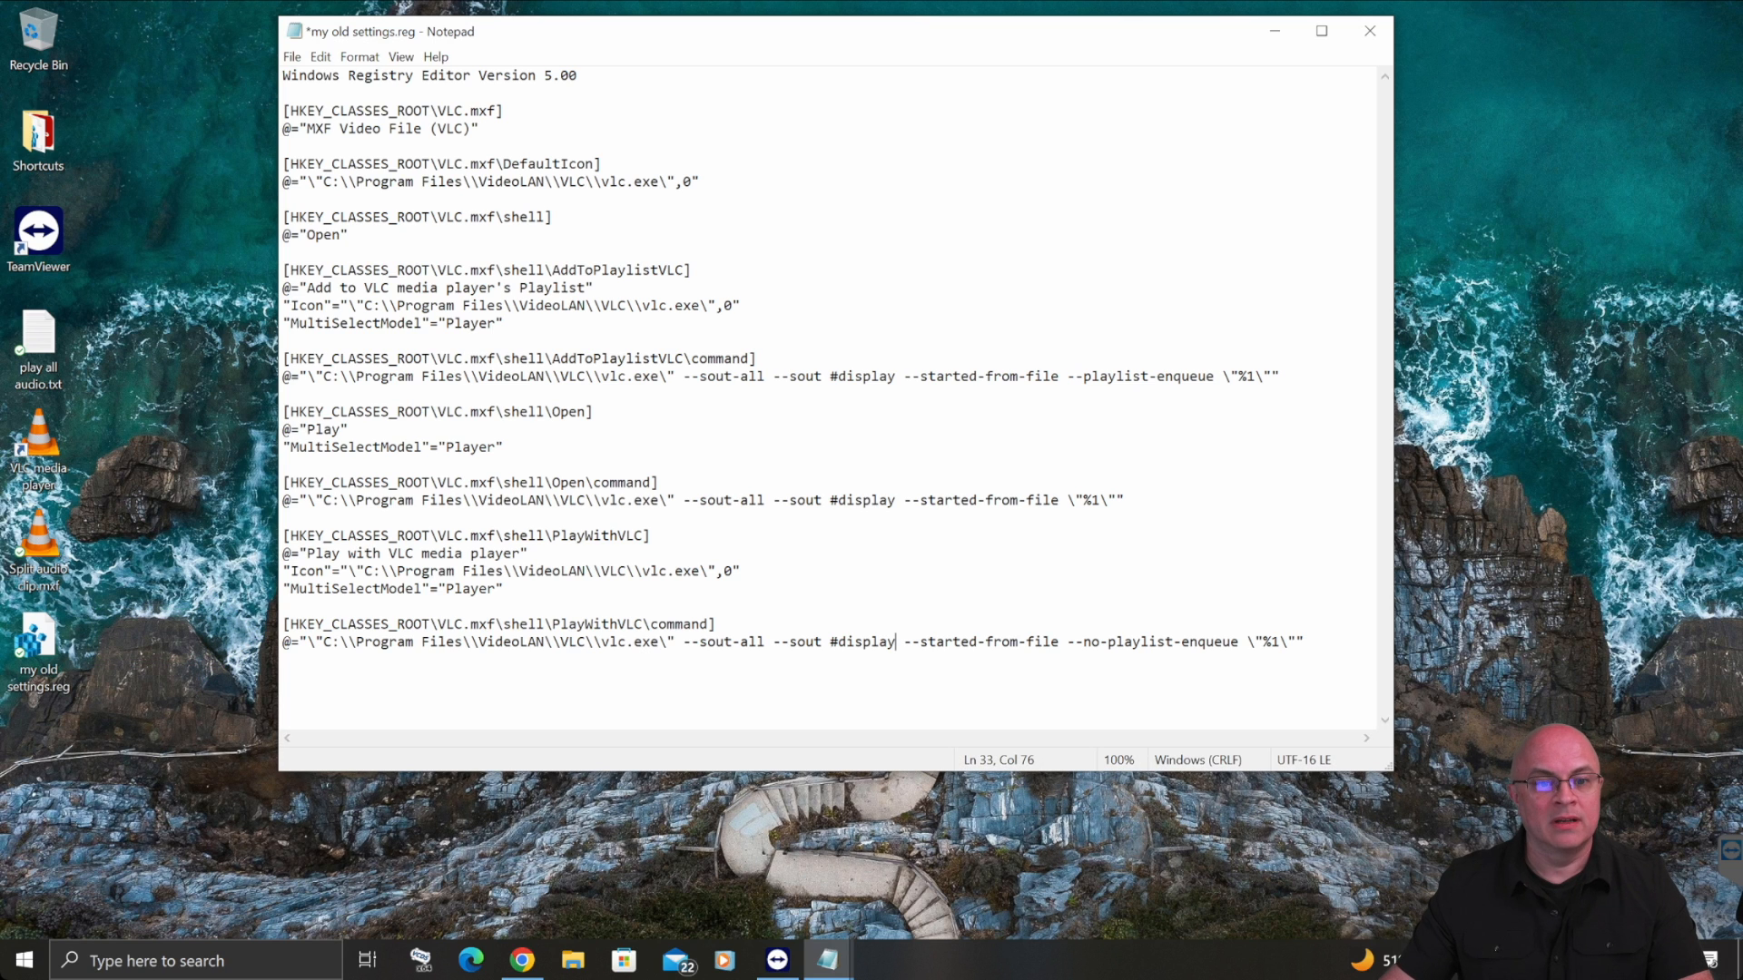
# - Save the edited my old settings.reg and close it along with play all audio.txt
pyautogui.click(292, 56)
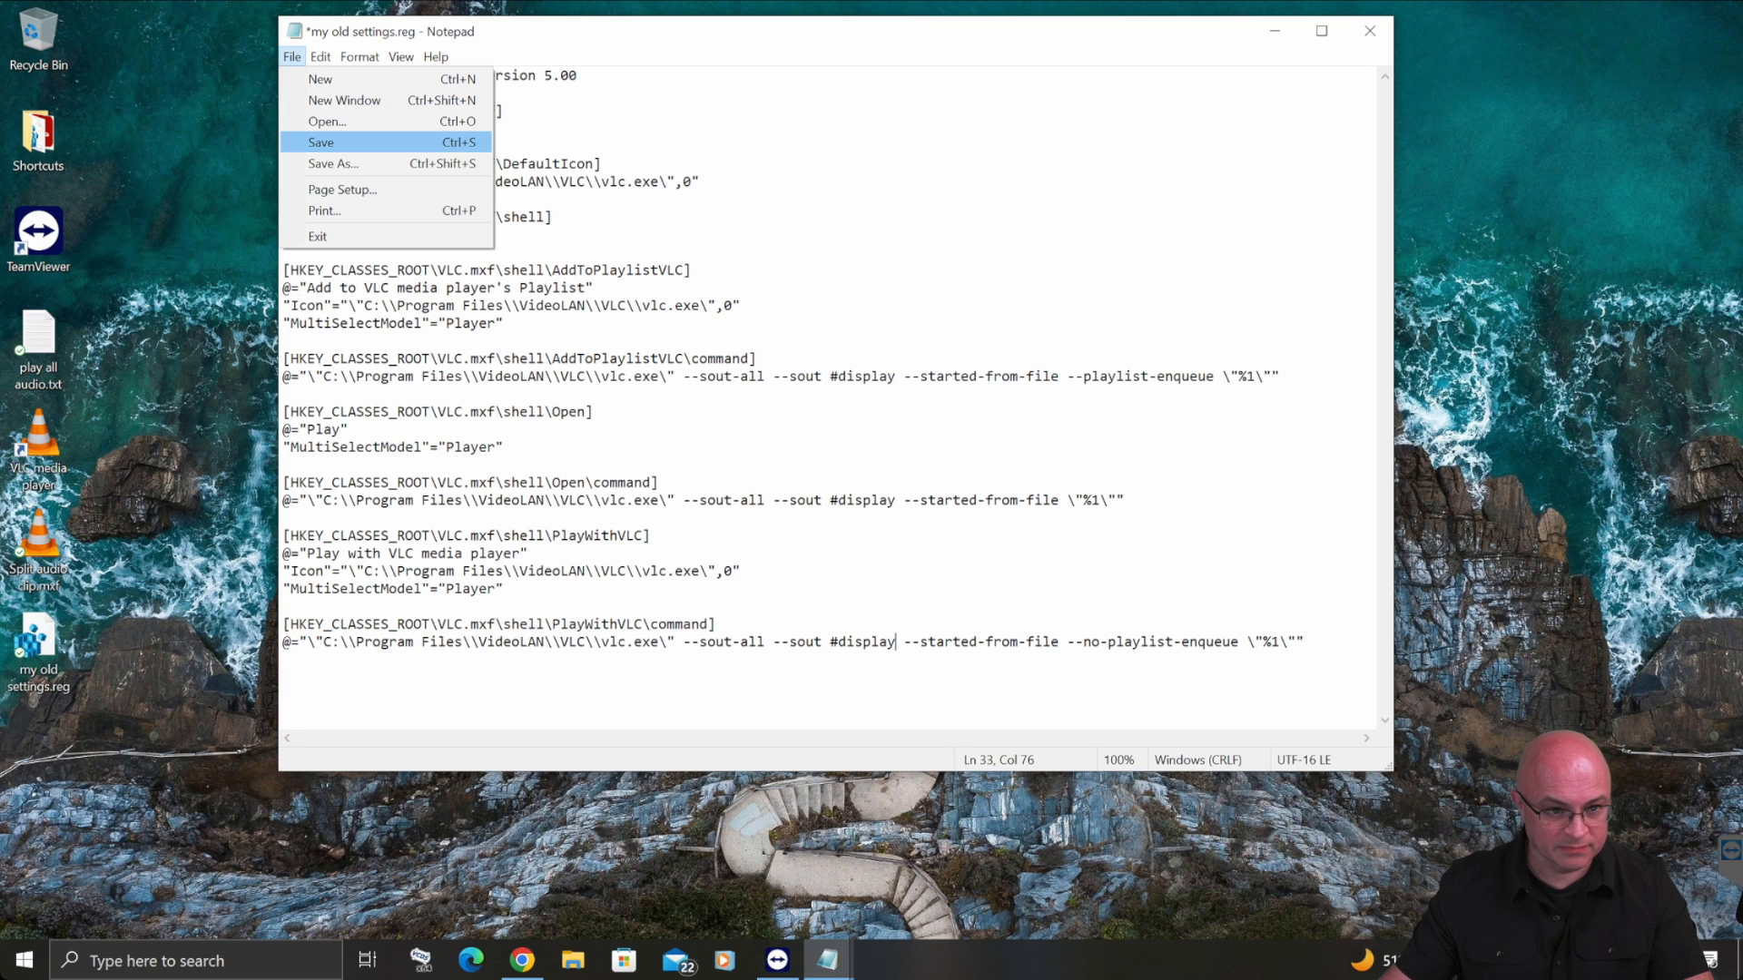
pyautogui.press('Return')
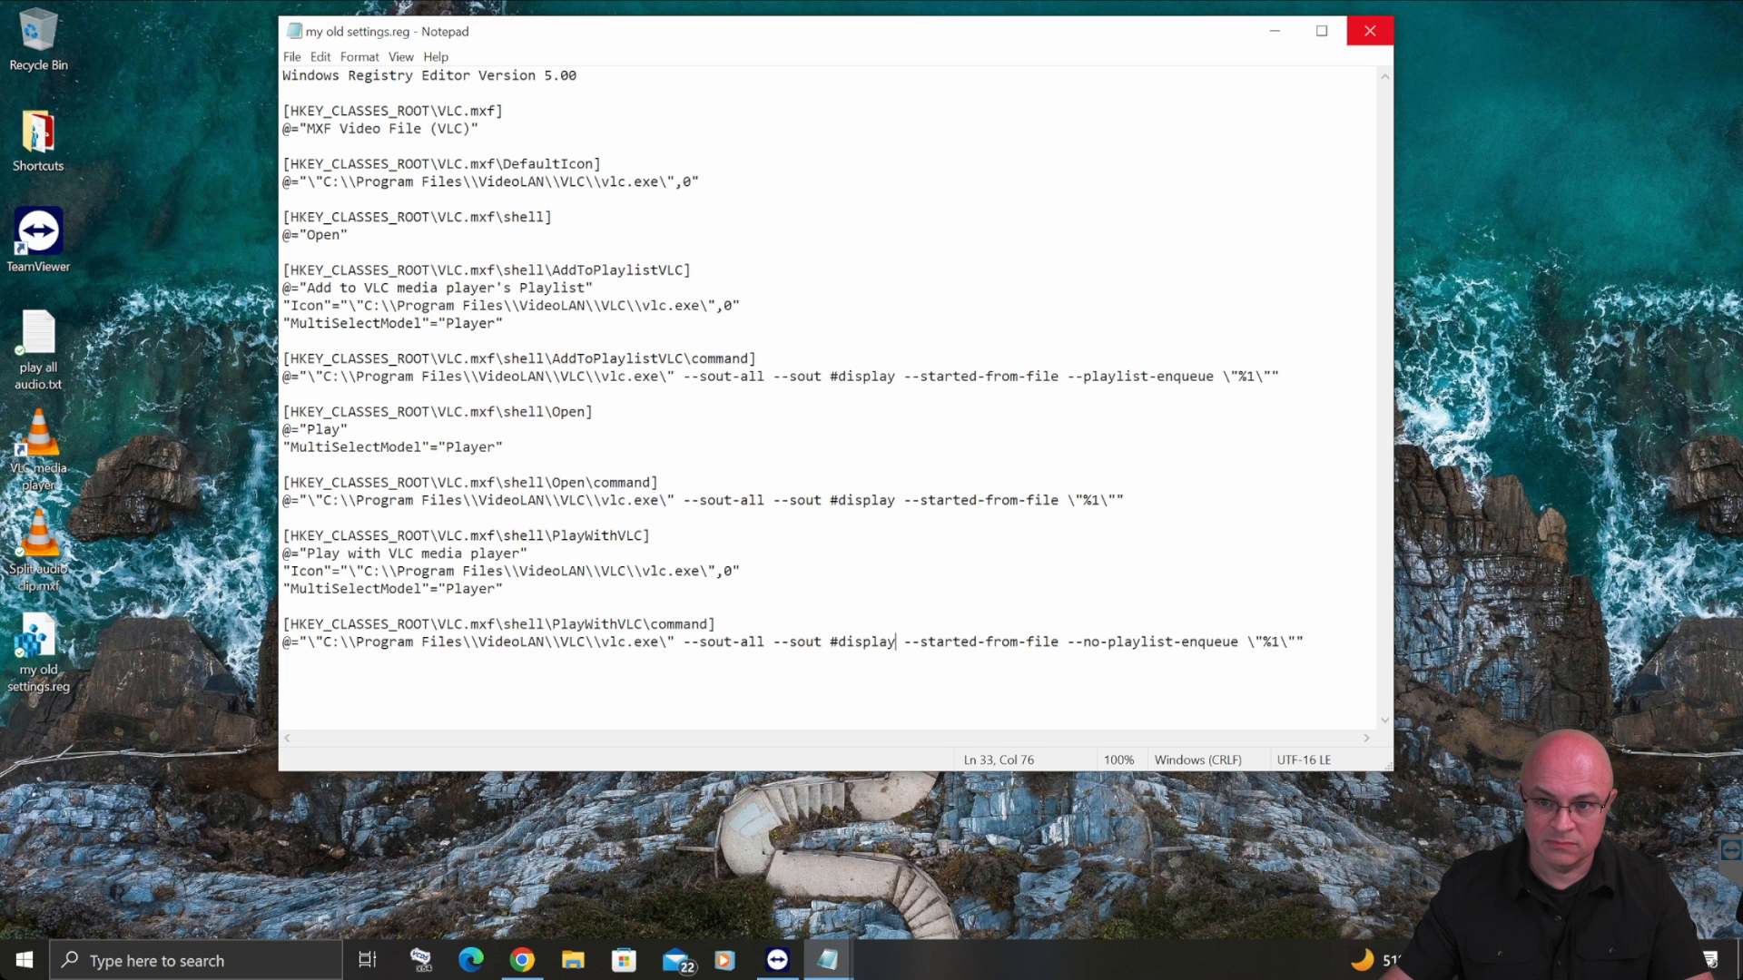
pyautogui.click(1370, 31)
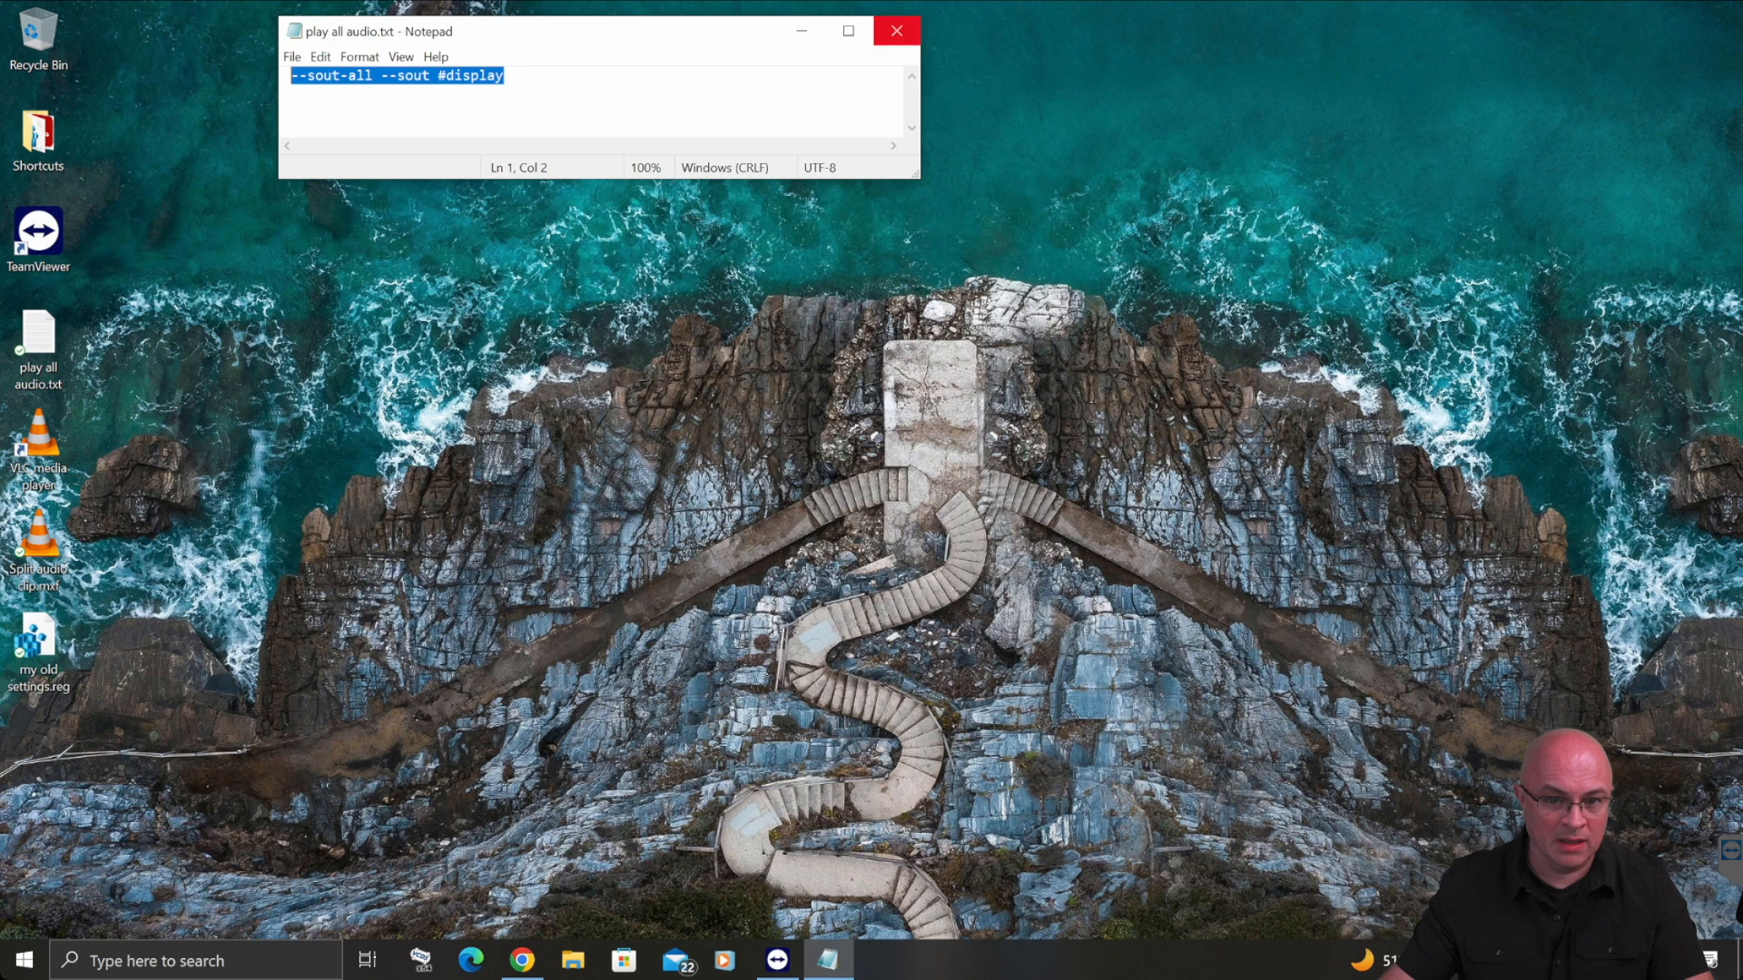
pyautogui.click(897, 31)
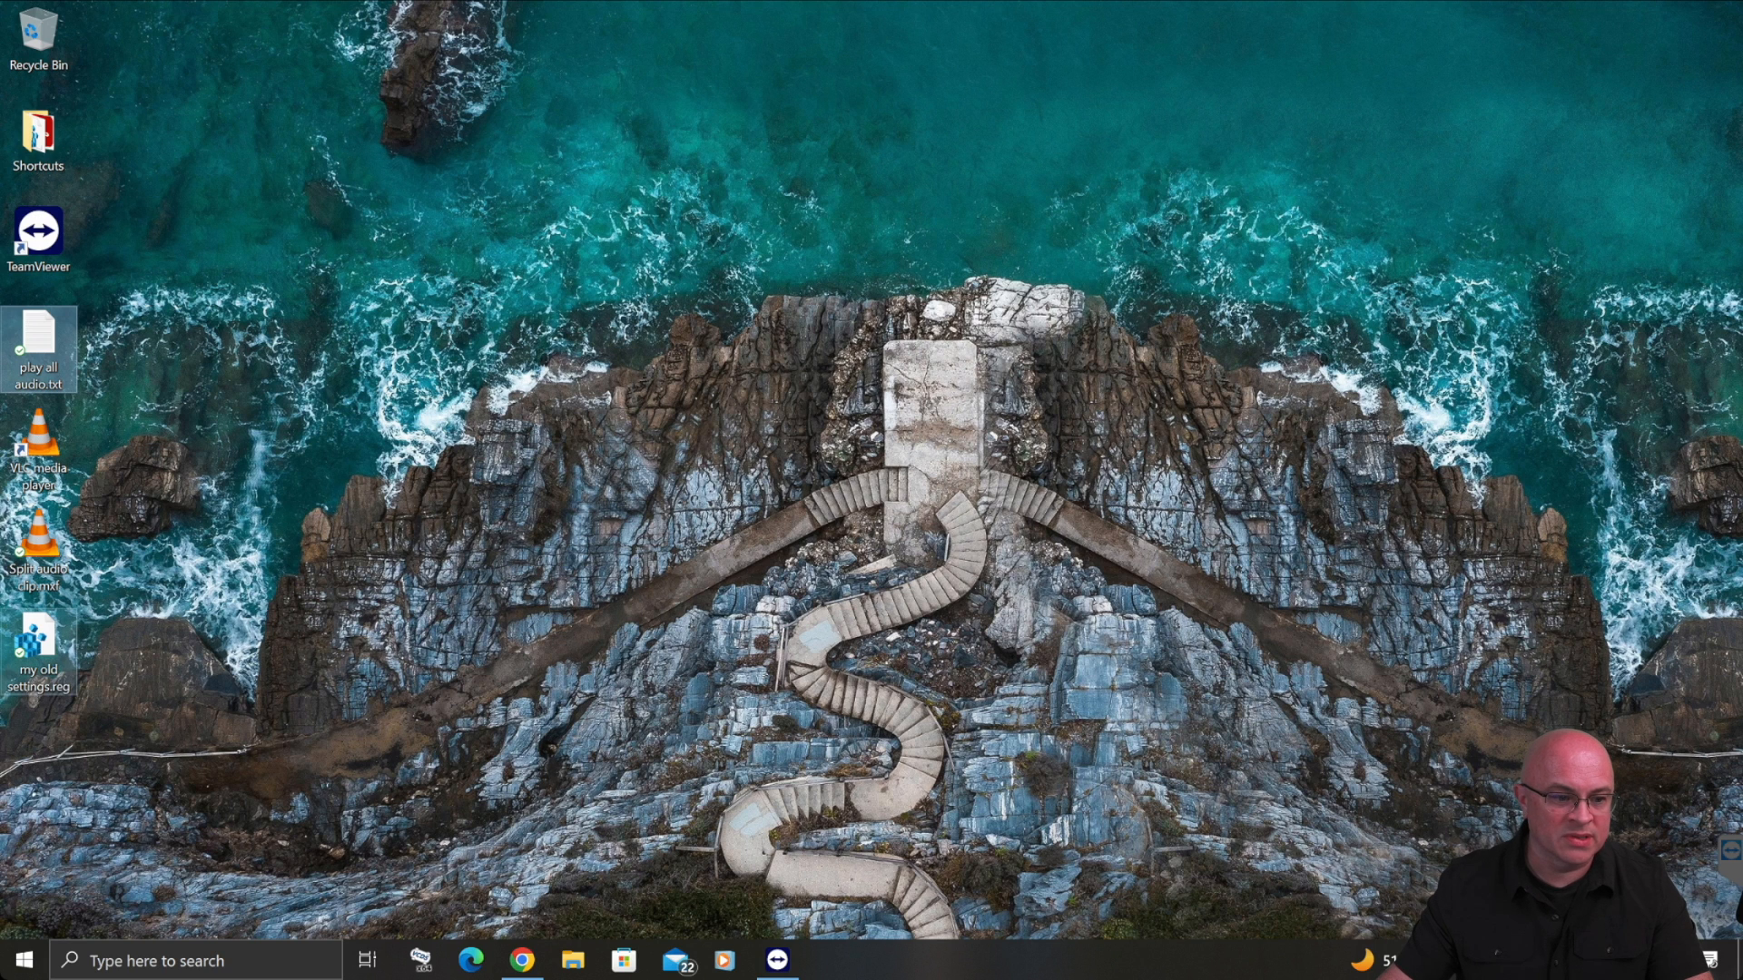
# - Merge my old settings.reg from the desktop into the Windows registry, allowing Registry Editor to make changes
pyautogui.click(37, 647)
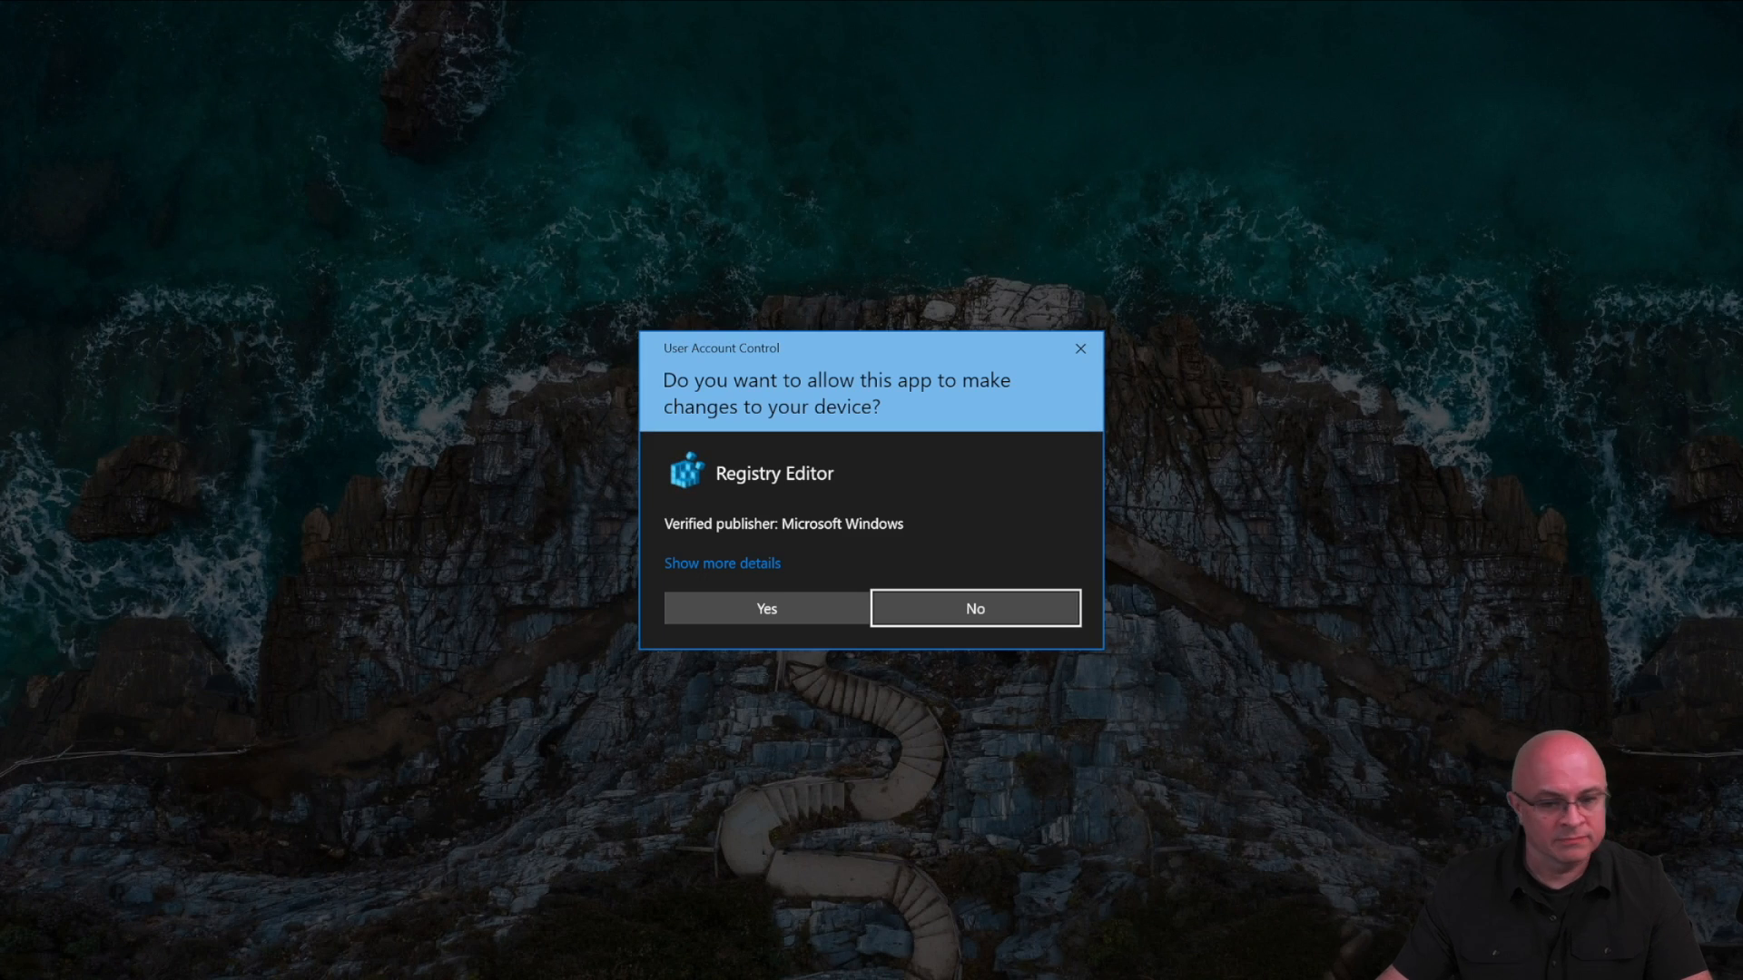
pyautogui.click(767, 609)
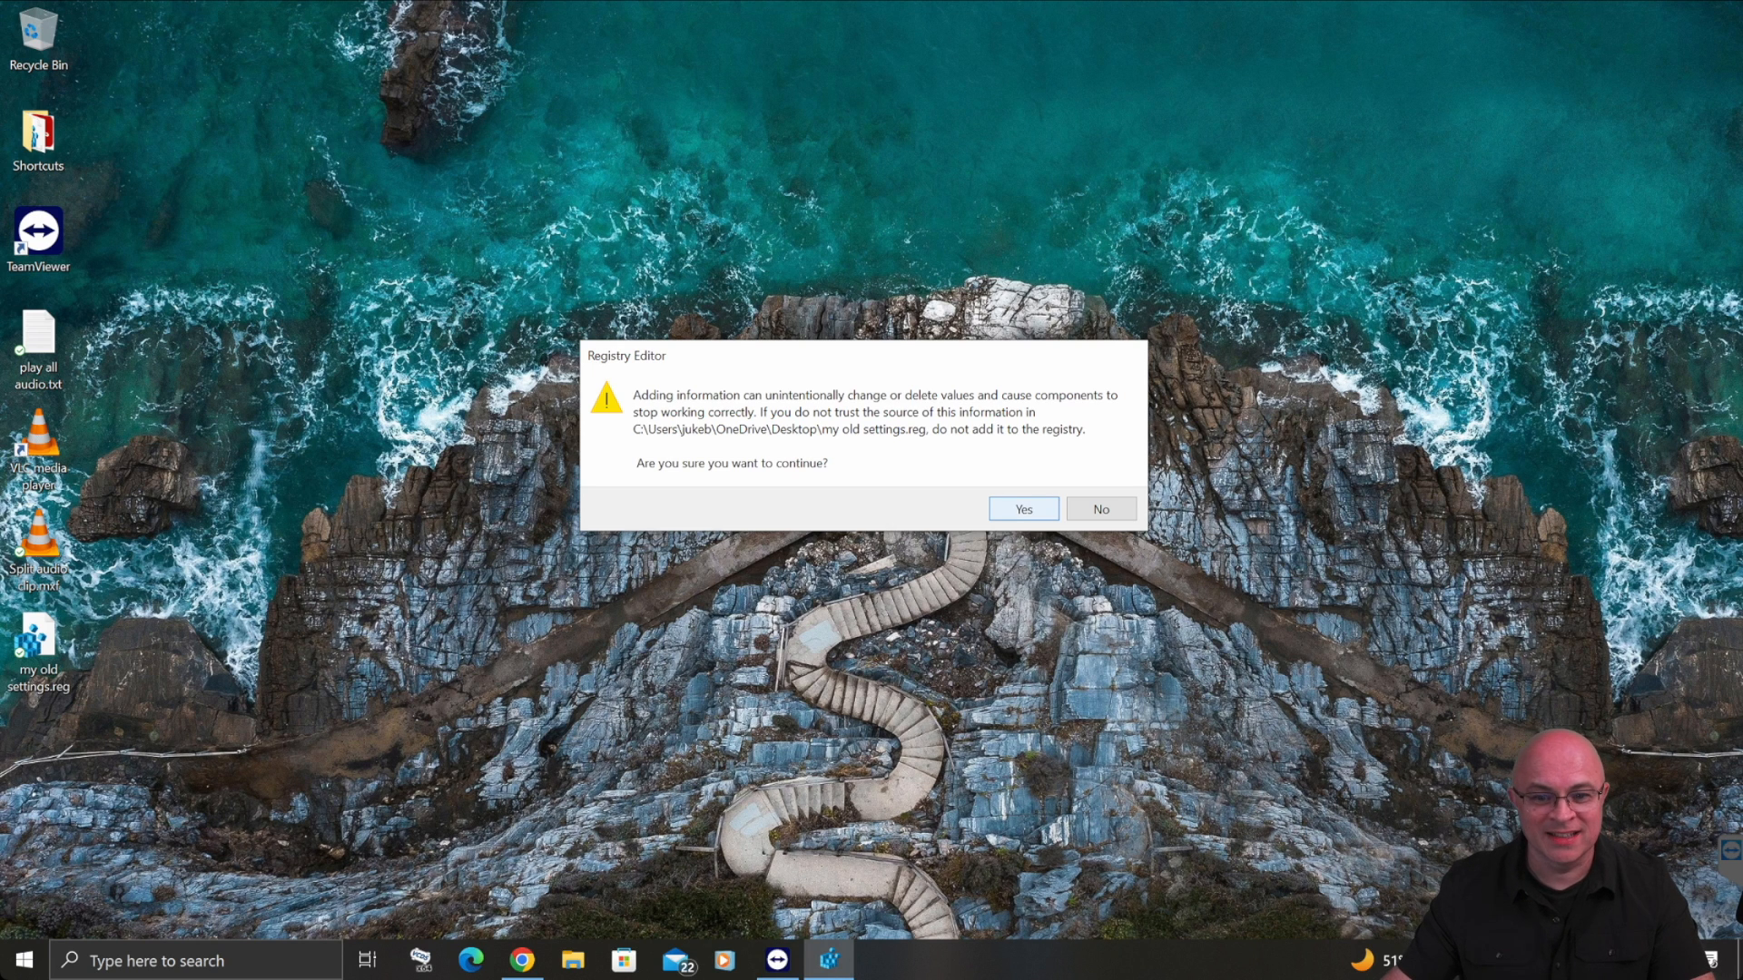
pyautogui.press('Return')
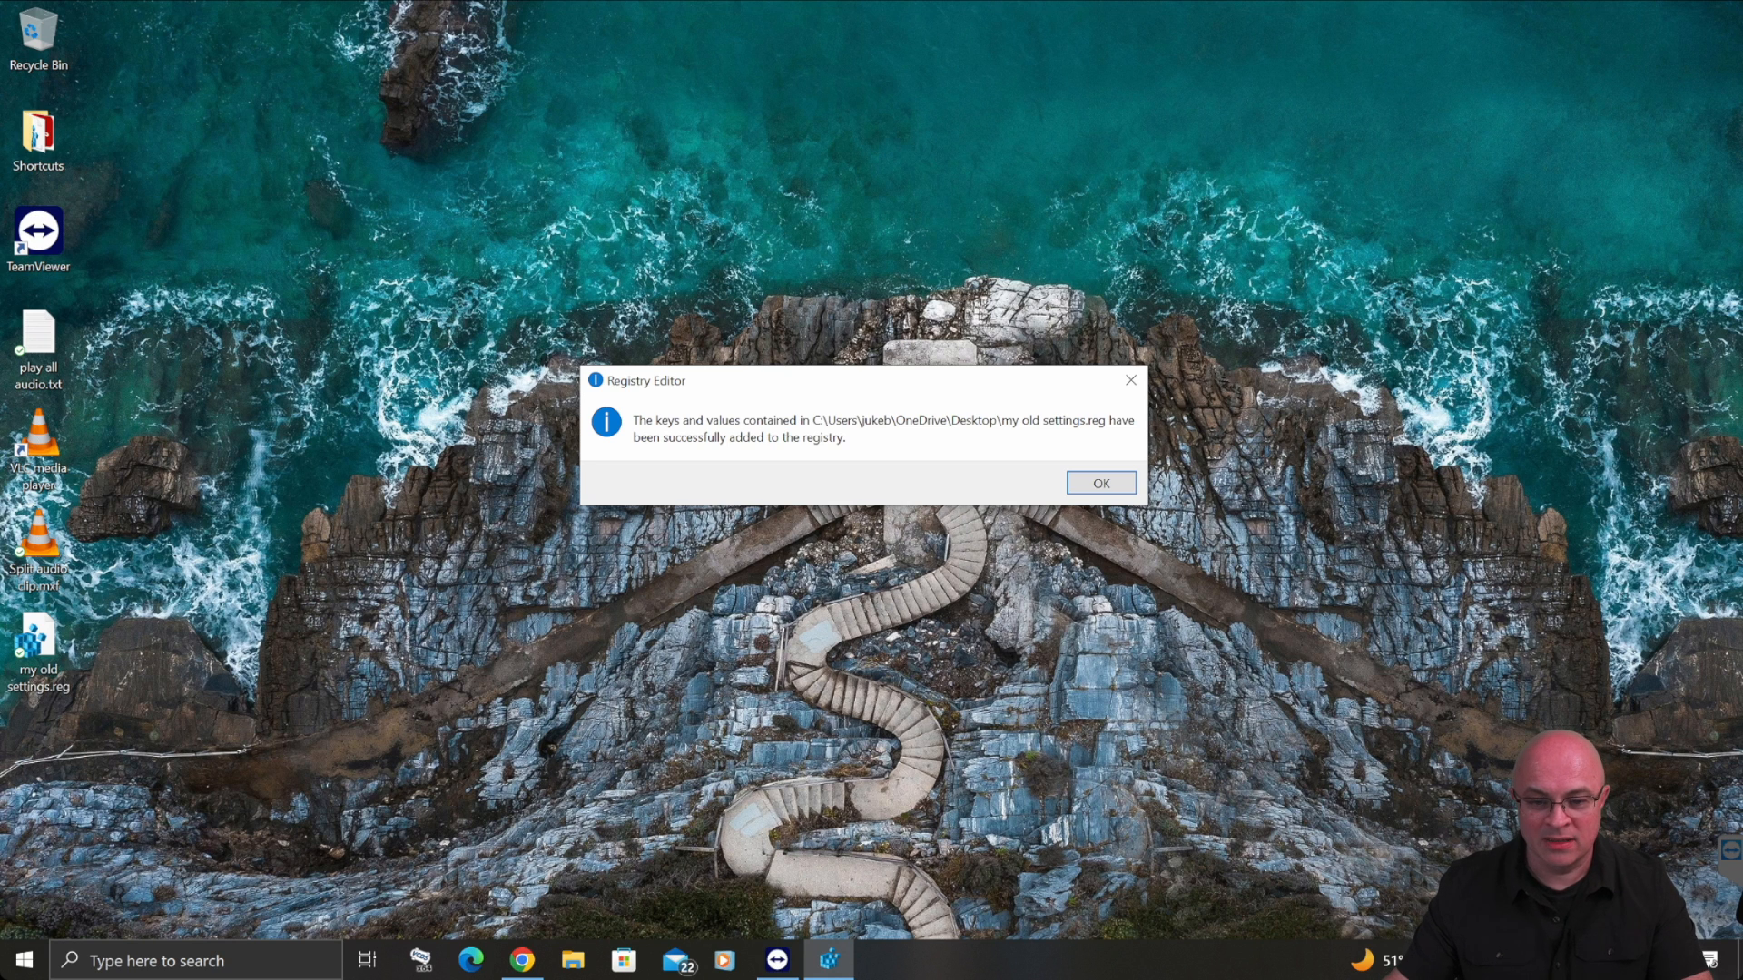
pyautogui.click(1101, 483)
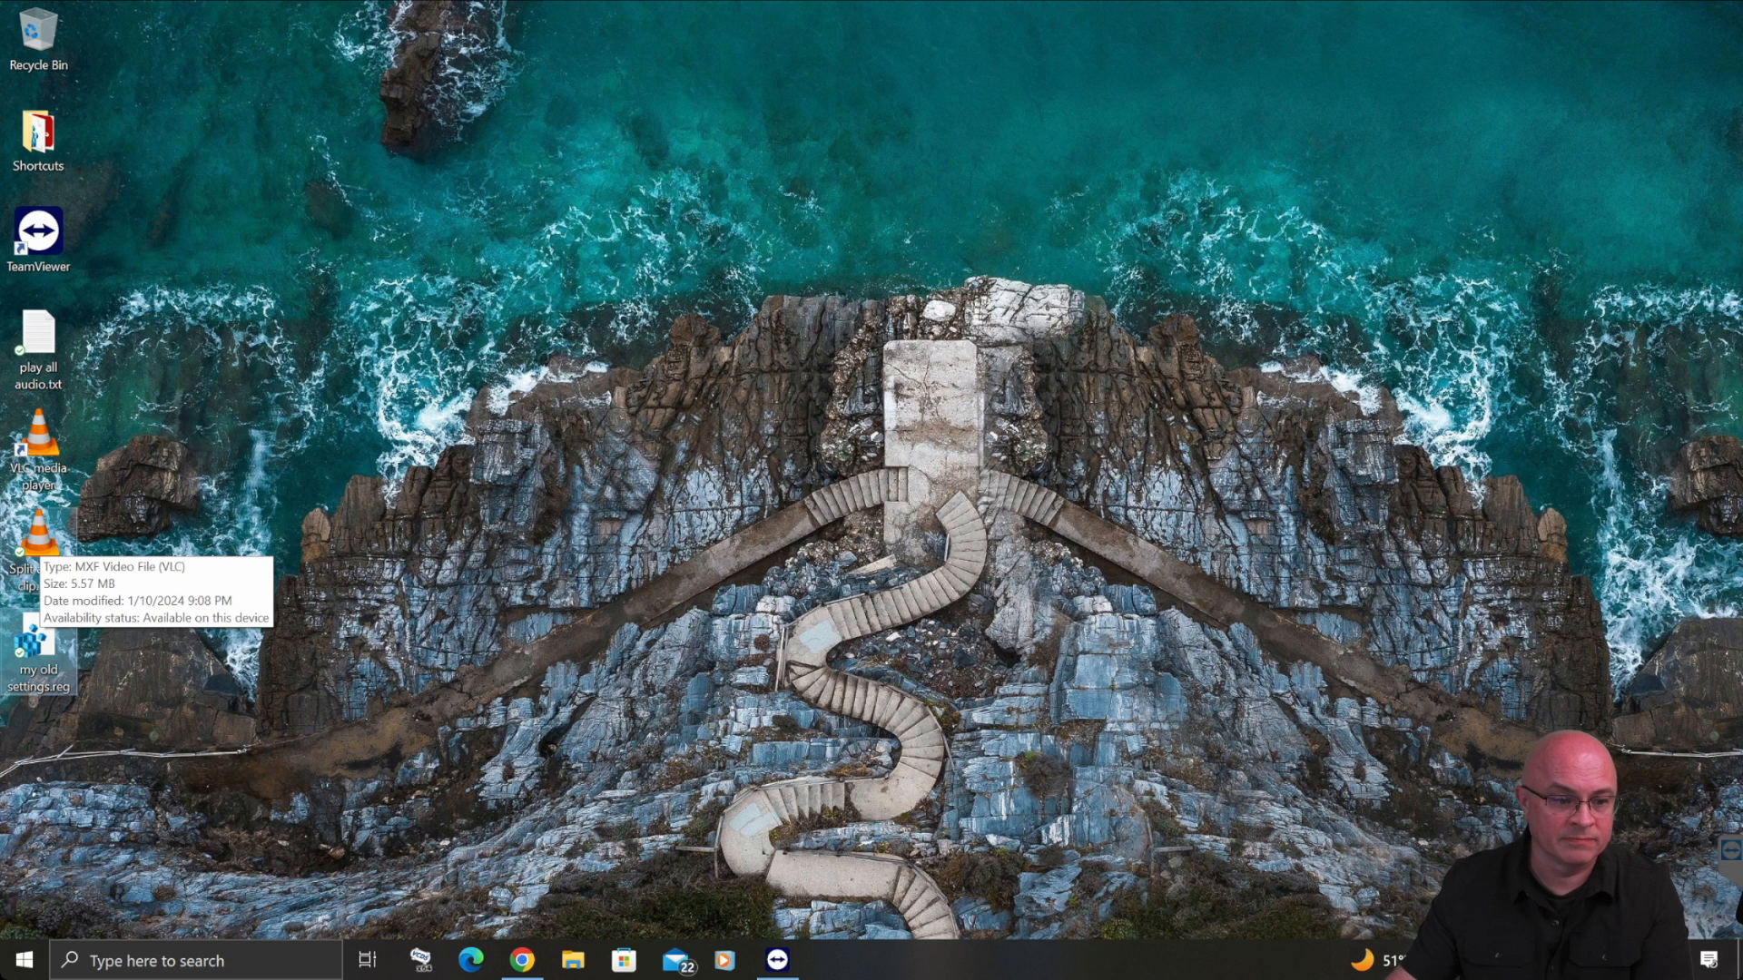
# - Open the split audio MXF clip on the desktop in VLC to test its playback
pyautogui.doubleClick(44, 532)
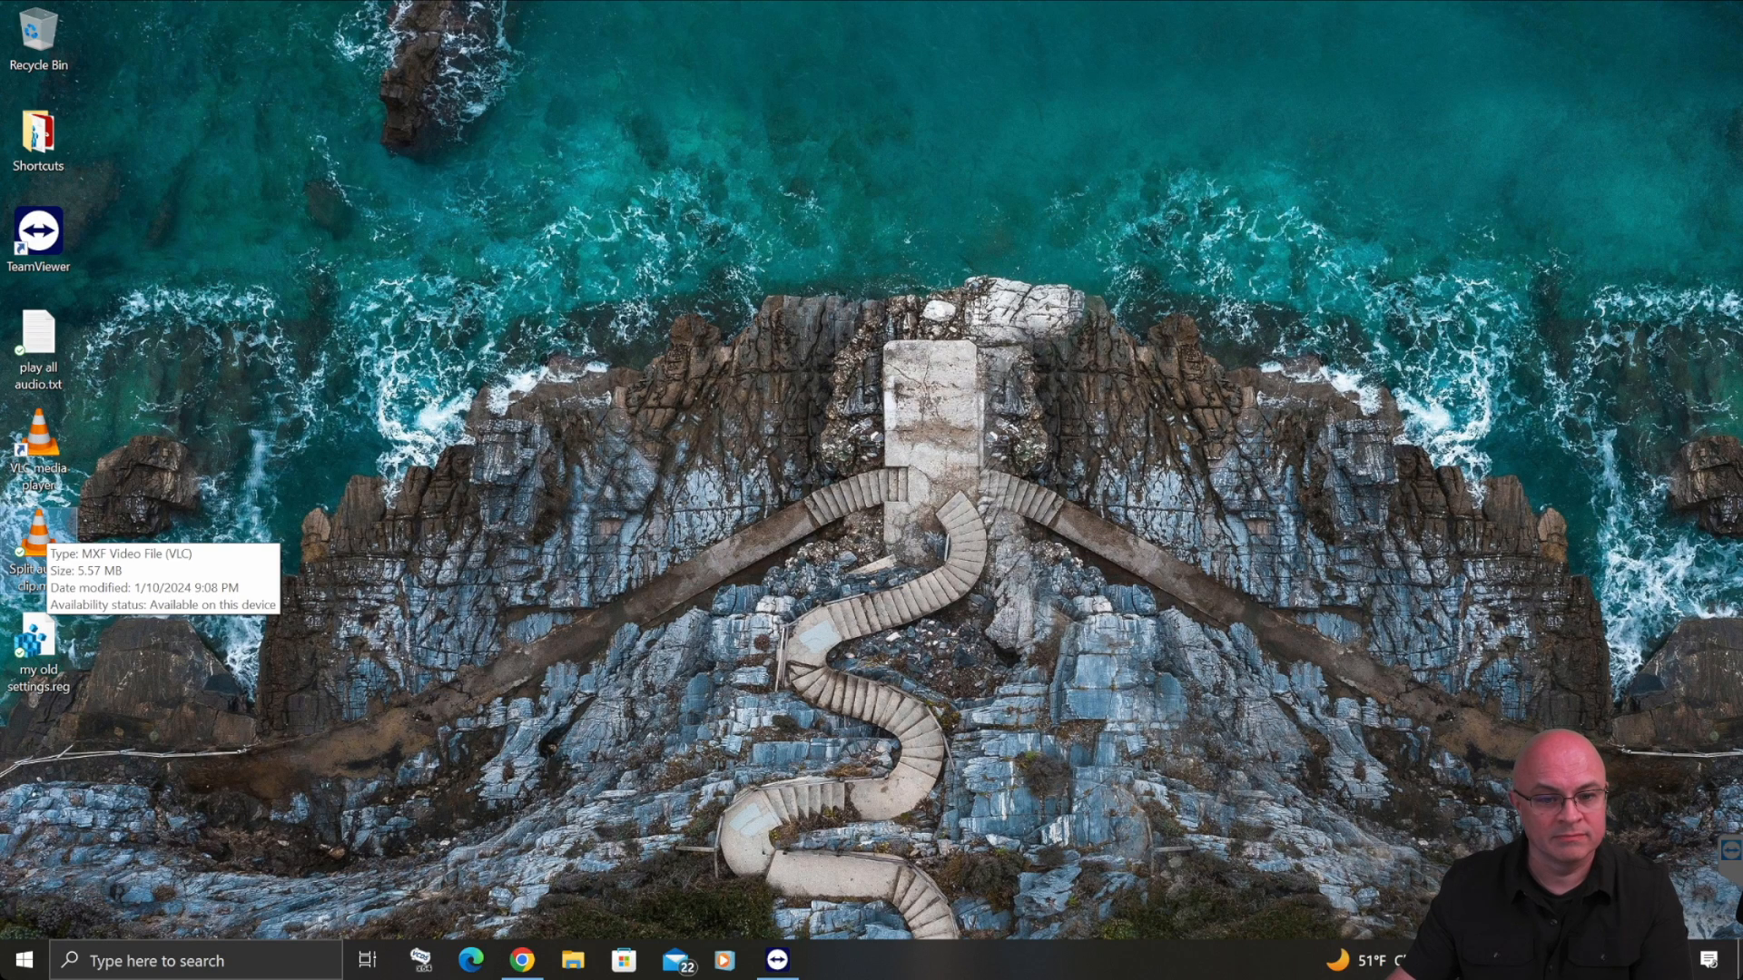